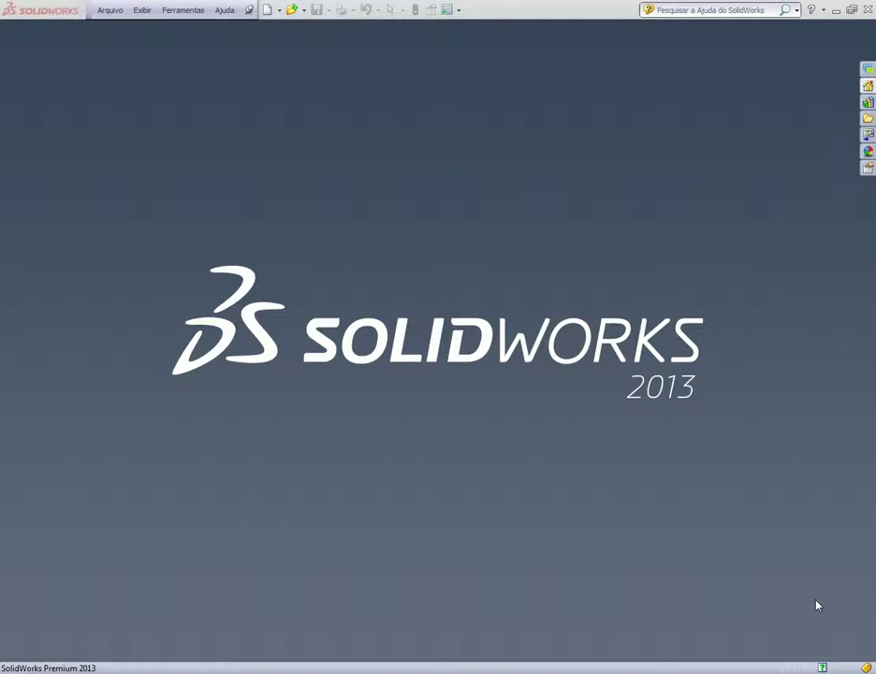
# - Create a new blank part document, Peça2, from File > New > Part
pyautogui.click(110, 11)
pyautogui.click(97, 28)
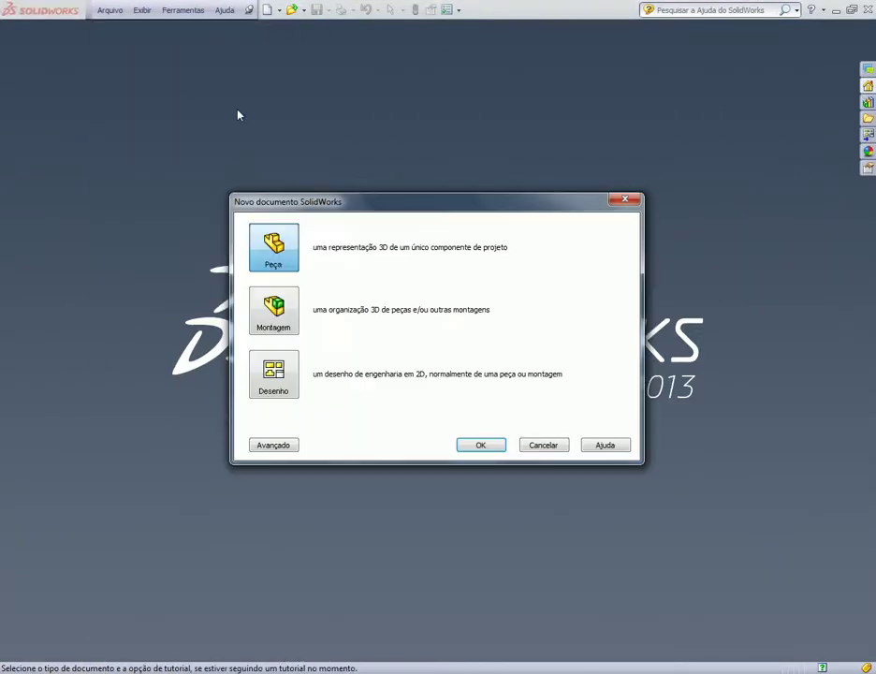
pyautogui.doubleClick(267, 240)
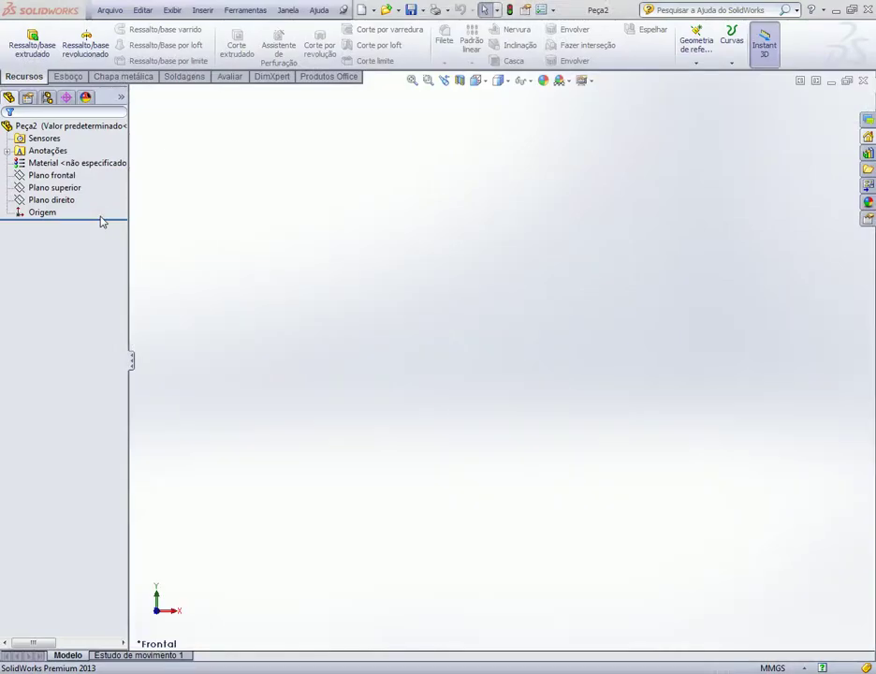
# - On the Front Plane, sketch vertical and horizontal centerlines starting from the origin
pyautogui.rightClick(52, 174)
pyautogui.click(54, 153)
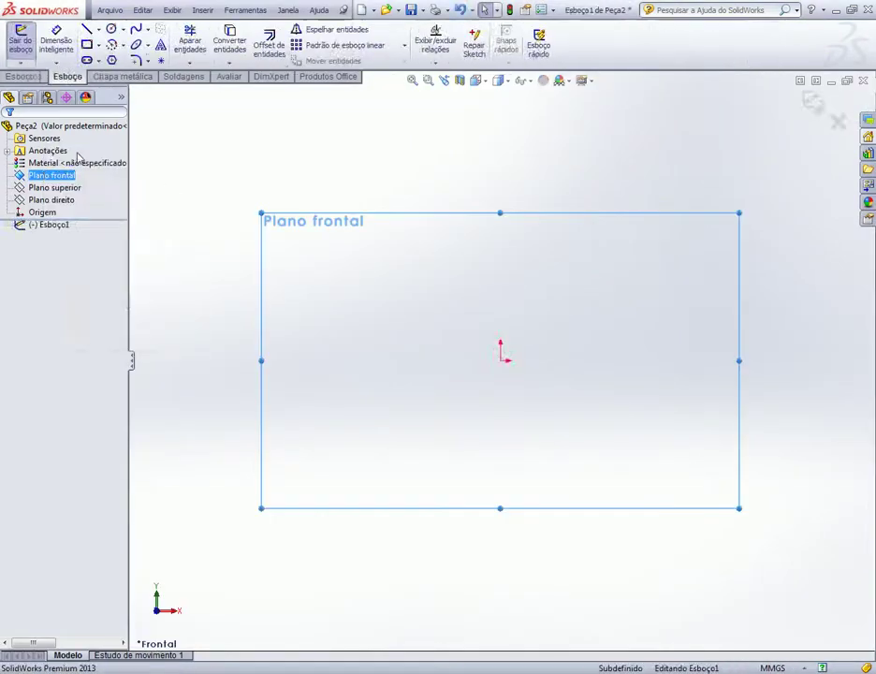
pyautogui.click(97, 31)
pyautogui.click(103, 54)
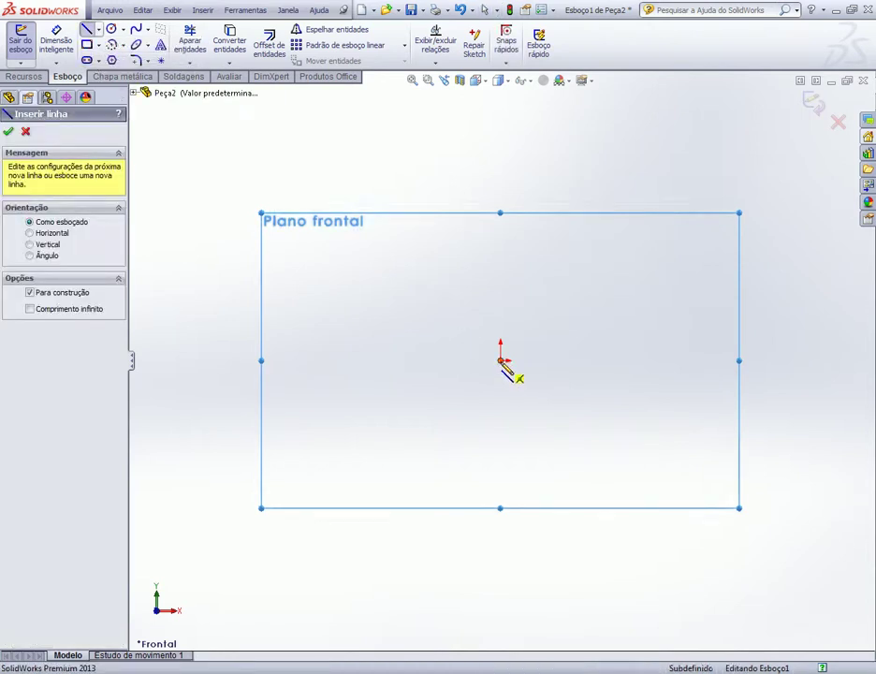
pyautogui.click(501, 360)
pyautogui.click(501, 232)
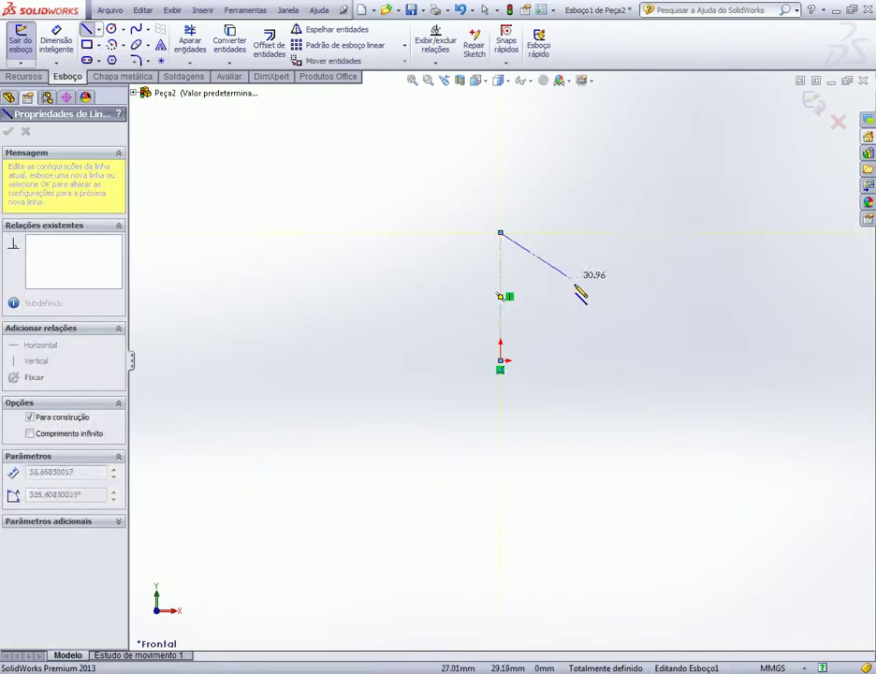
pyautogui.press('Escape')
pyautogui.click(500, 360)
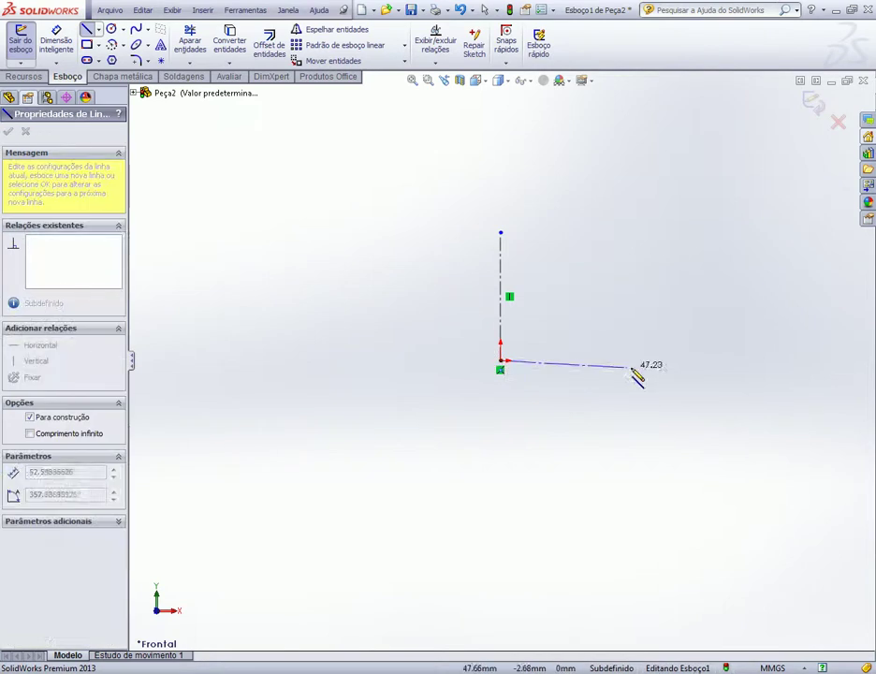
pyautogui.click(646, 362)
pyautogui.press('Escape')
pyautogui.press('Escape')
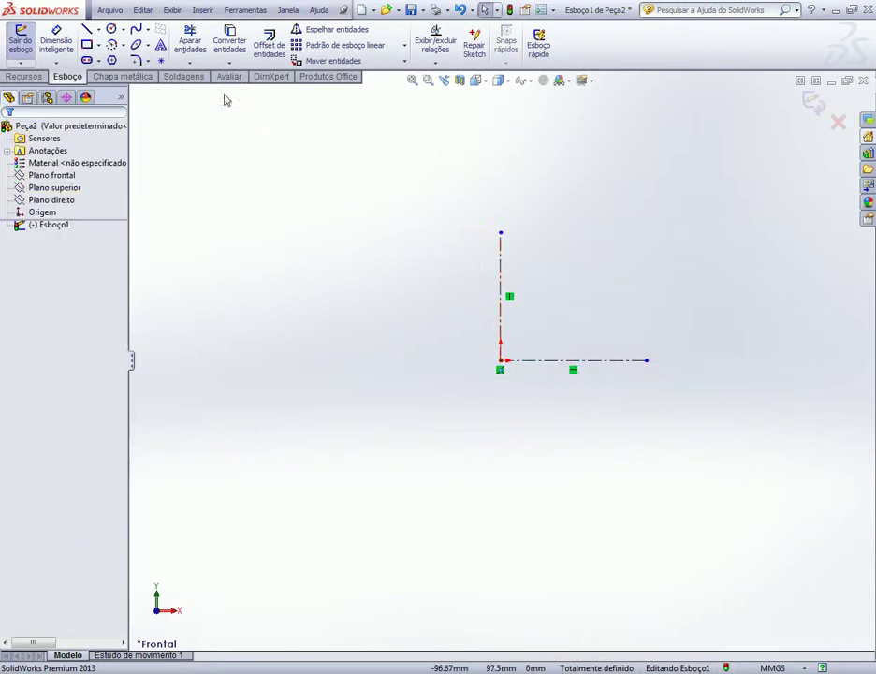
# - Add an Equal relation between the two centerlines
pyautogui.click(502, 282)
pyautogui.press('Return')
pyautogui.keyDown('ctrl'); pyautogui.click(599, 362); pyautogui.keyUp('ctrl')
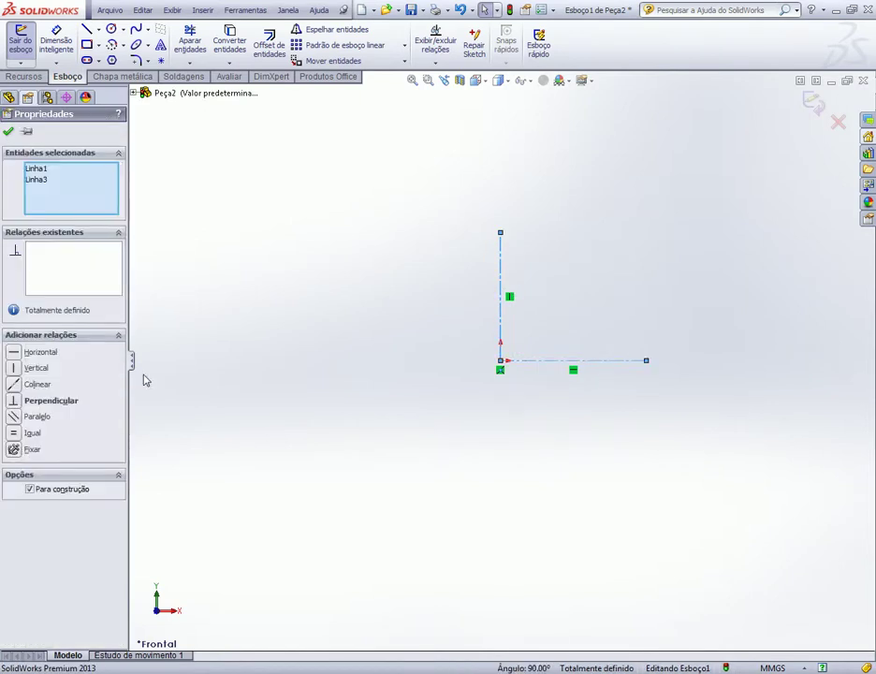
pyautogui.click(17, 436)
pyautogui.click(167, 401)
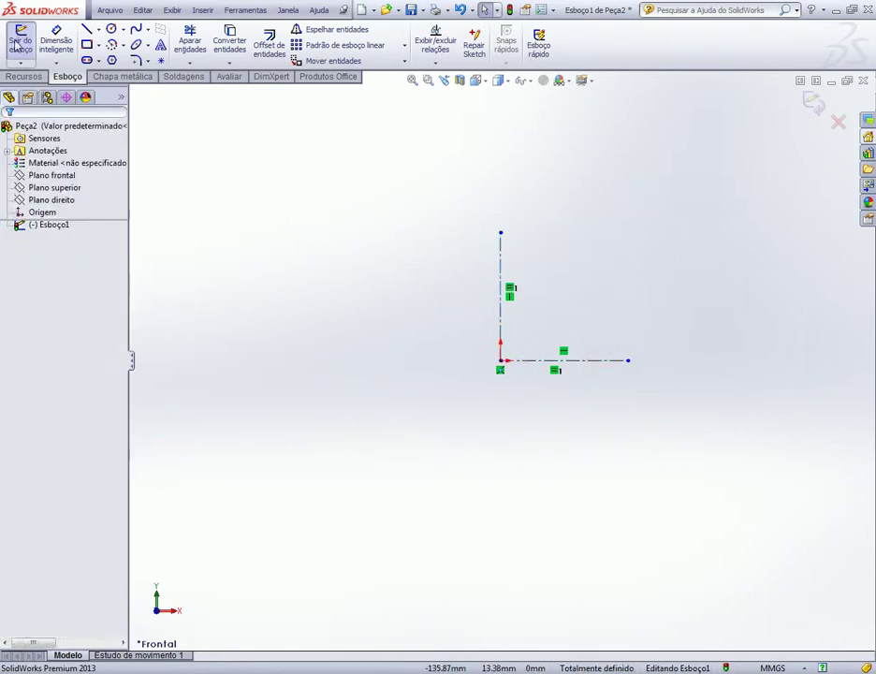
# - Dimension the vertical centerline to 100 mm and exit the sketch
pyautogui.click(503, 307)
pyautogui.click(491, 312)
pyautogui.write('100')
pyautogui.press('Return')
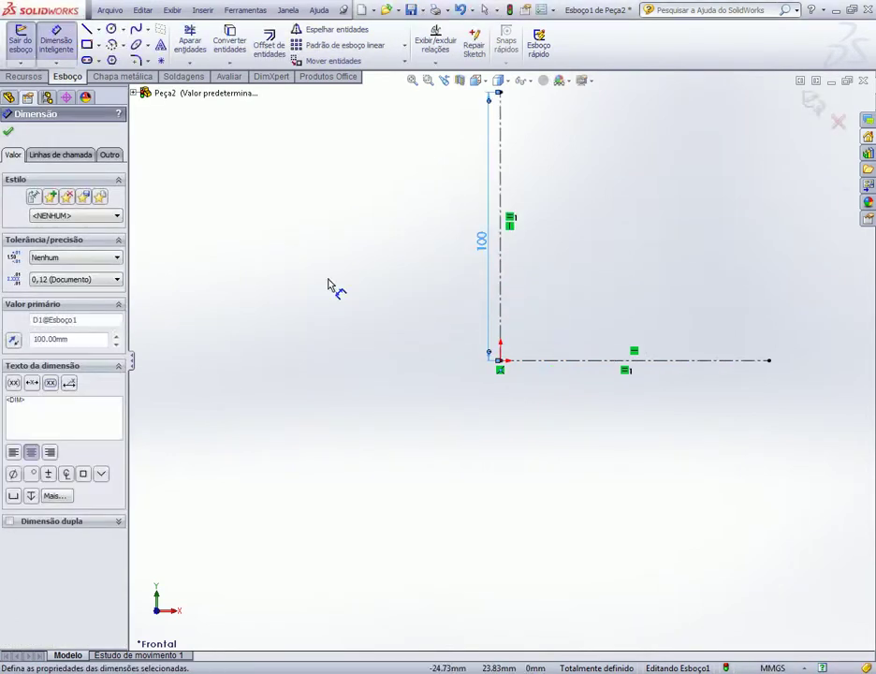
pyautogui.click(8, 132)
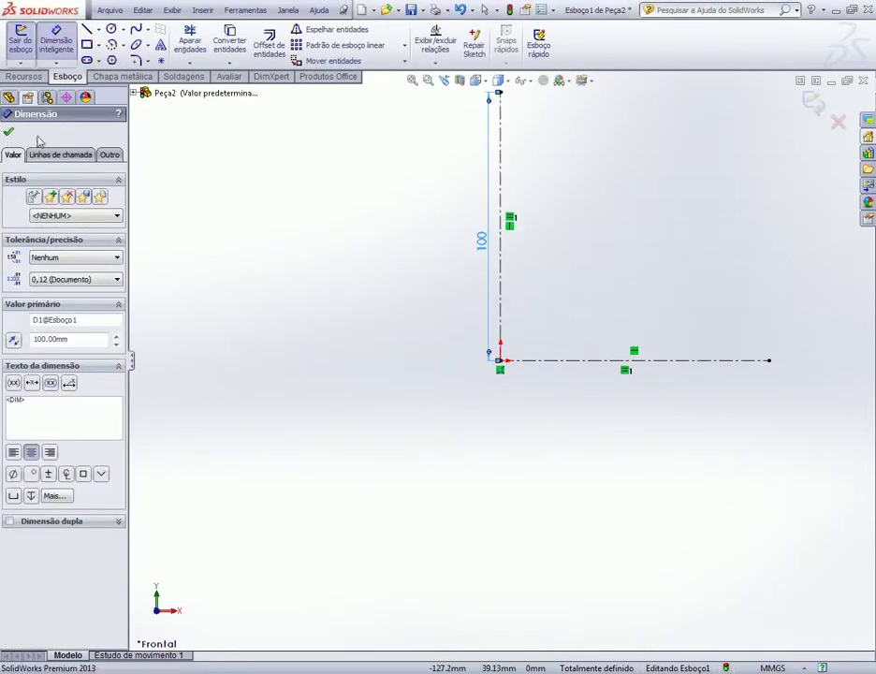
pyautogui.click(813, 102)
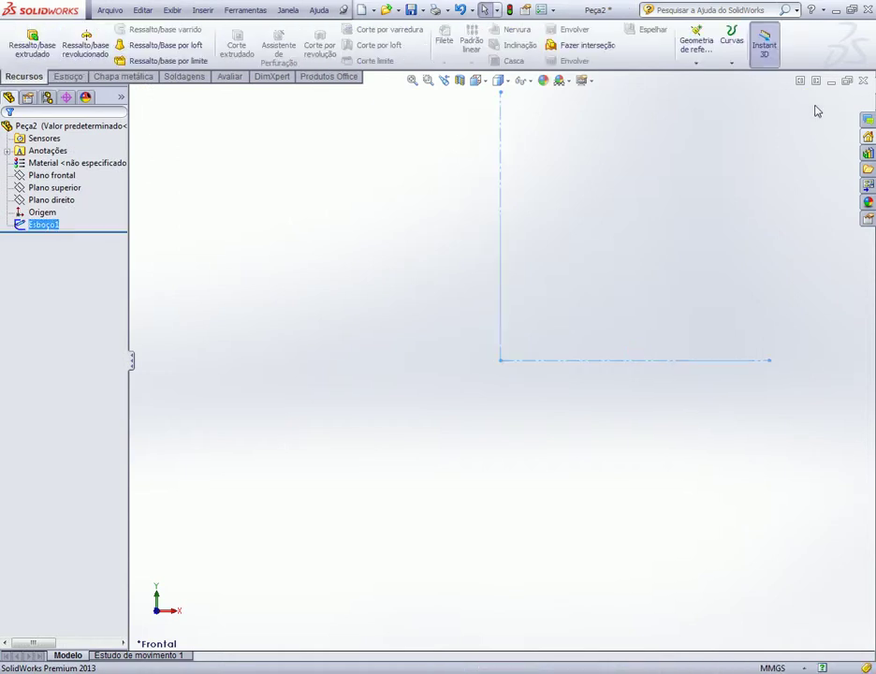
# - On the Top Plane, sketch an L of centerlines down from the origin, then right
pyautogui.rightClick(54, 187)
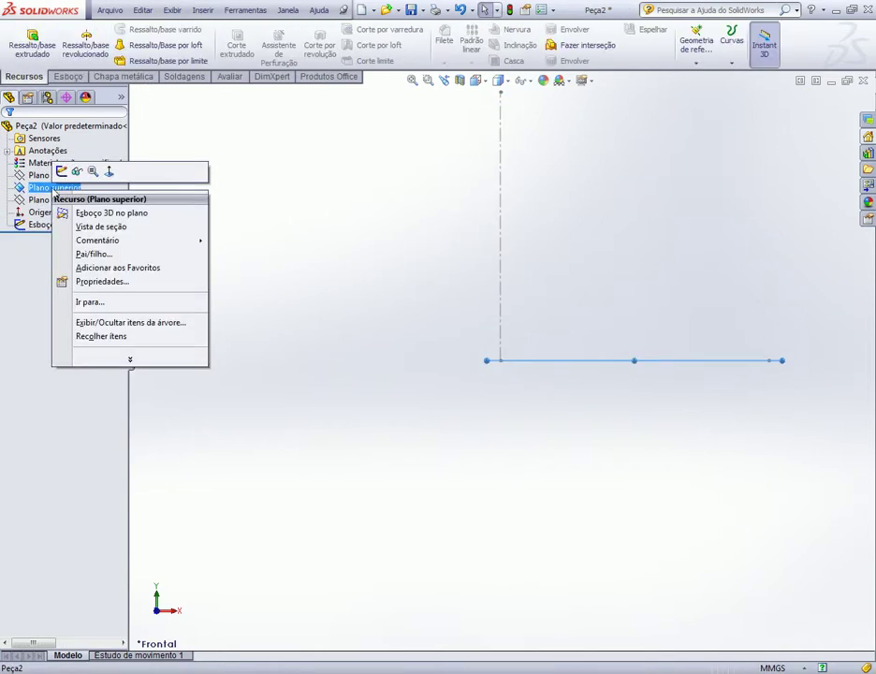
pyautogui.click(62, 171)
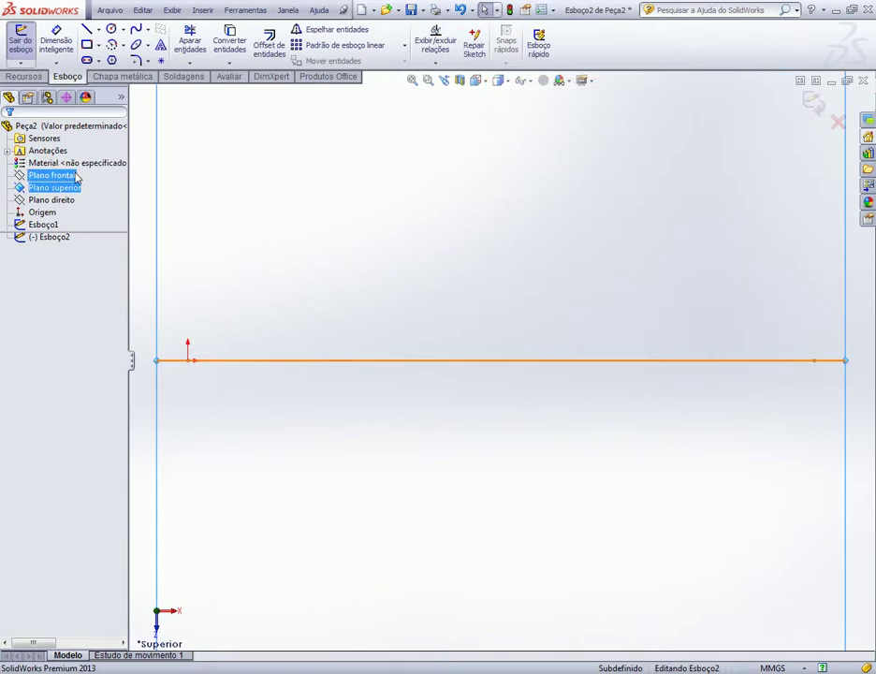
pyautogui.click(99, 30)
pyautogui.click(113, 56)
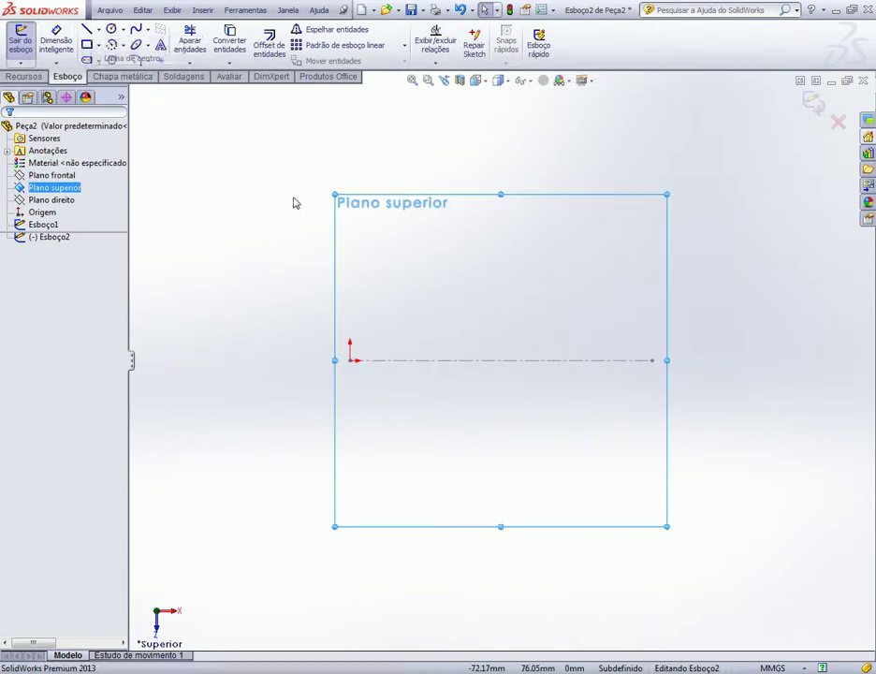
pyautogui.click(350, 360)
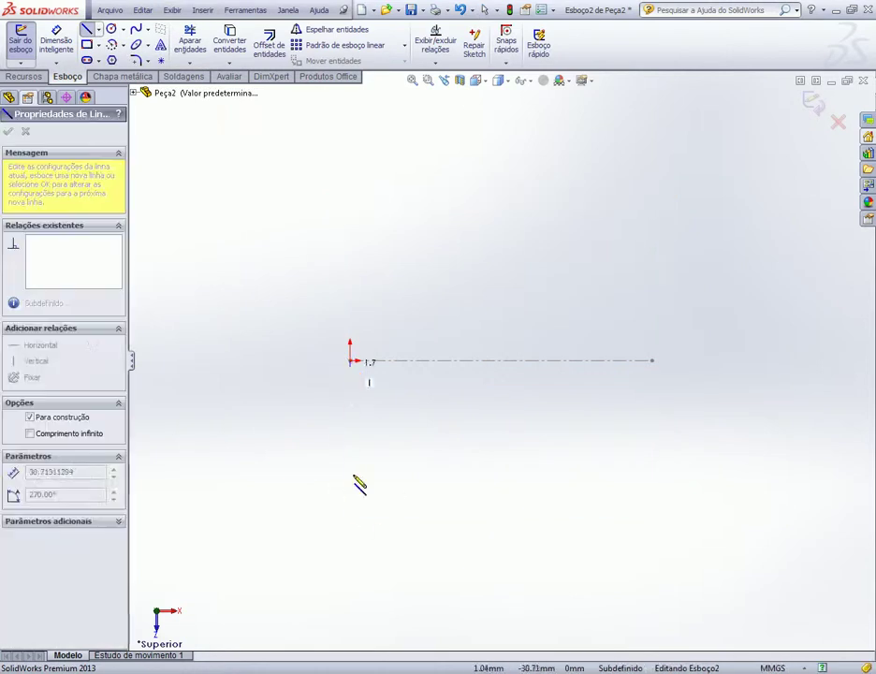
pyautogui.click(351, 534)
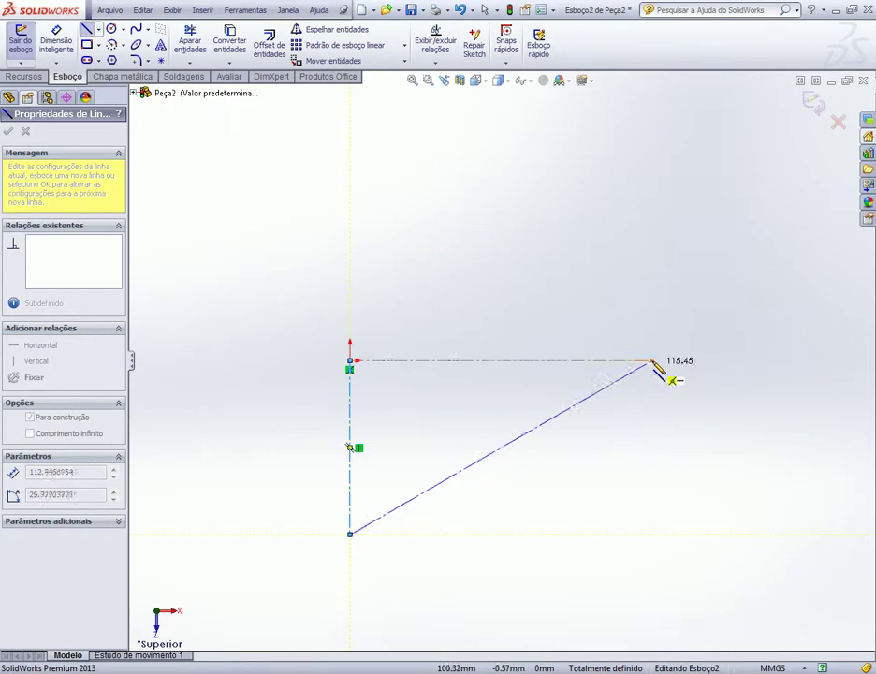
pyautogui.click(652, 540)
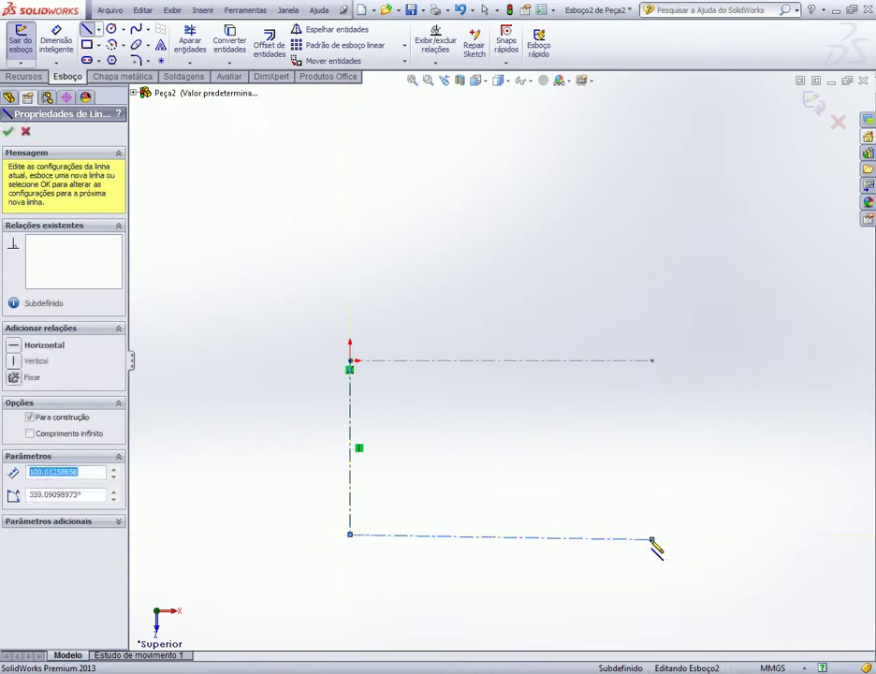
pyautogui.press('Escape')
# - Make the bottom centerline horizontal
pyautogui.click(637, 538)
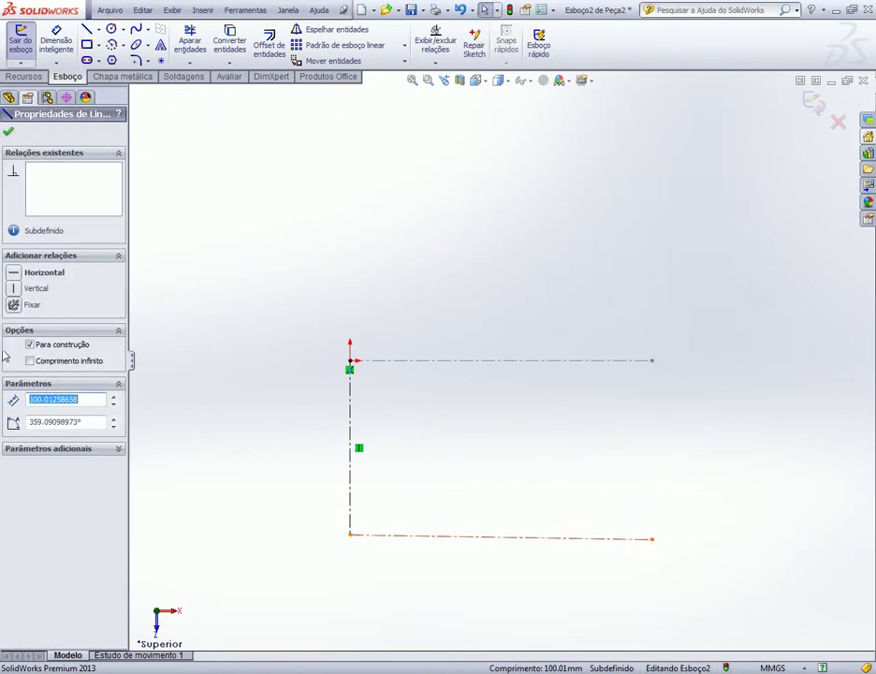
pyautogui.click(13, 273)
pyautogui.press('Escape')
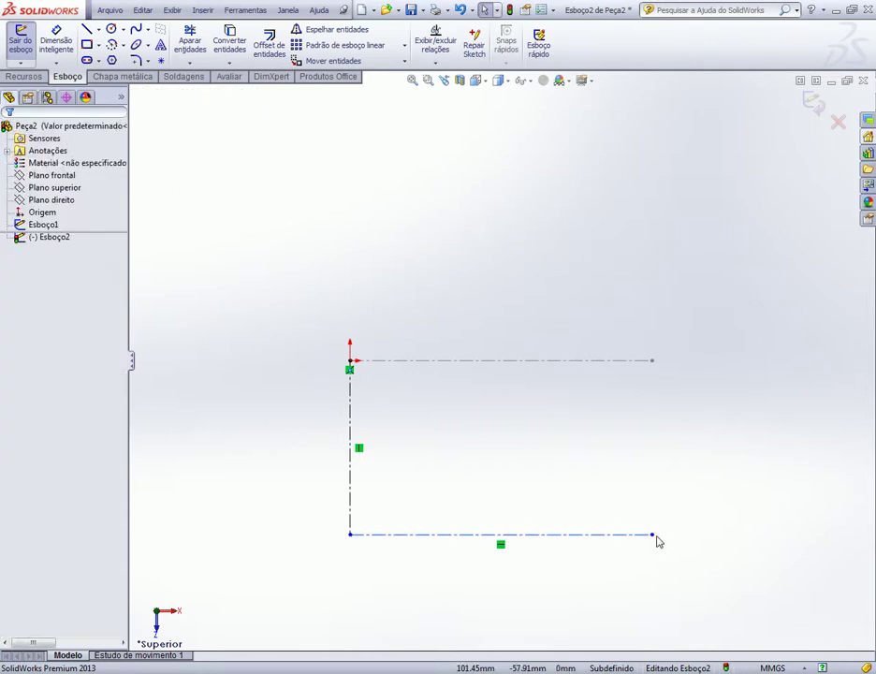
pyautogui.click(653, 361)
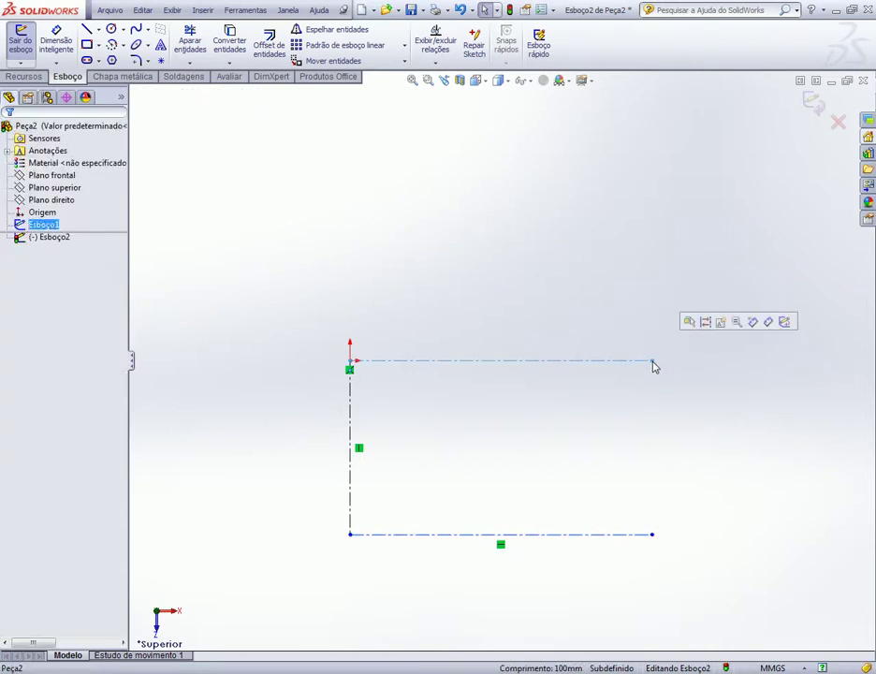
# - Dimension the bottom centerline 100 mm and vertical one 150 mm, view isometric, exit sketch
pyautogui.click(56, 42)
pyautogui.click(438, 534)
pyautogui.click(446, 522)
pyautogui.write('100')
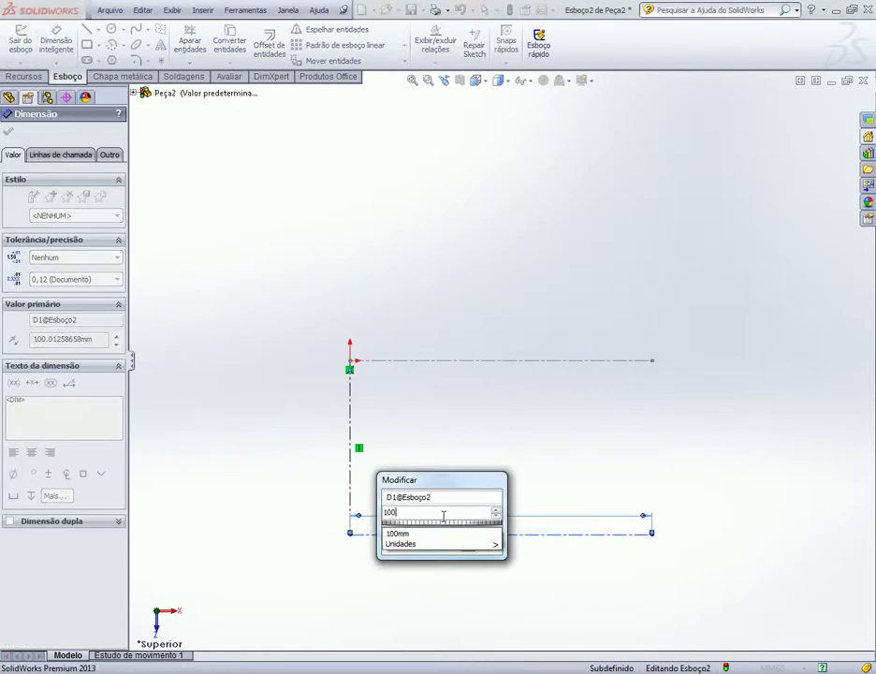
pyautogui.press('Return')
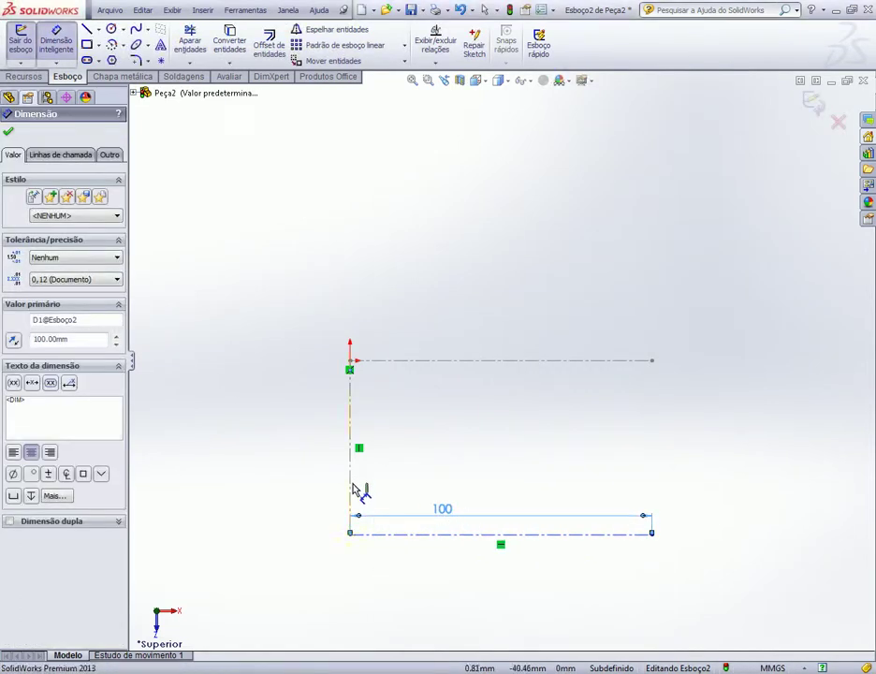
pyautogui.click(354, 491)
pyautogui.click(375, 479)
pyautogui.write('150')
pyautogui.press('Return')
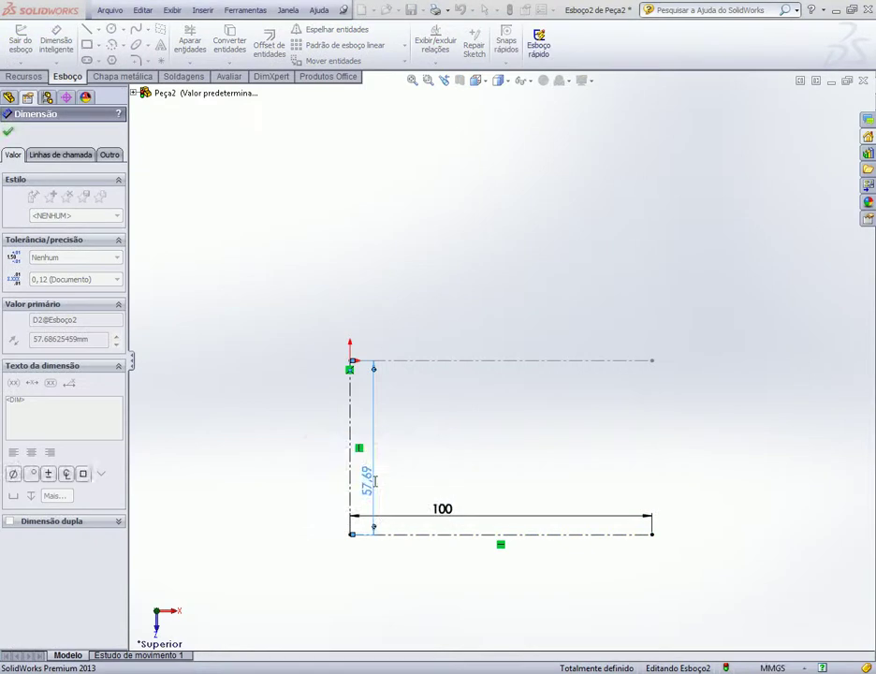
pyautogui.press('Escape')
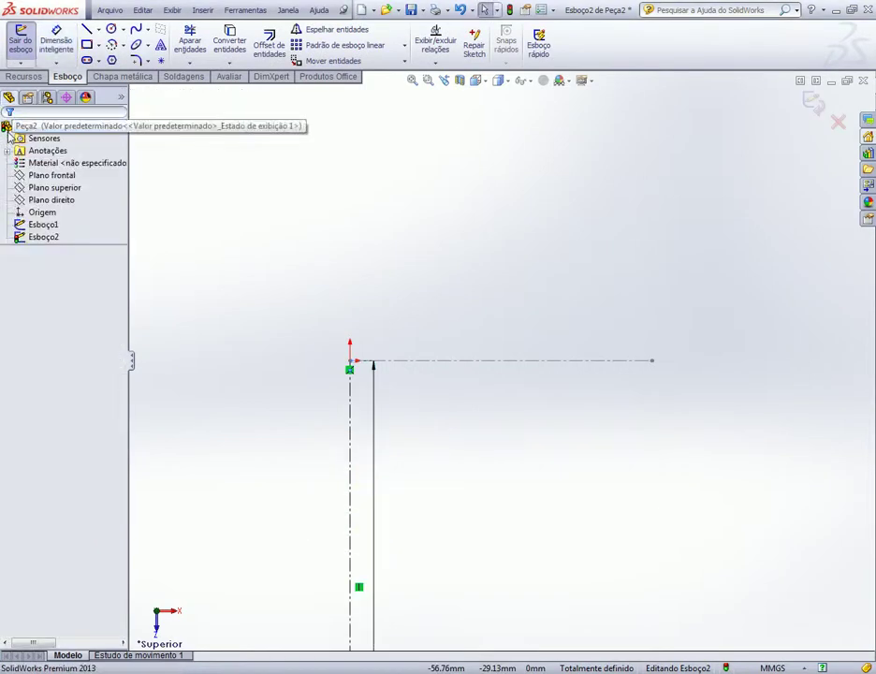
pyautogui.hotkey('ctrl', '7')
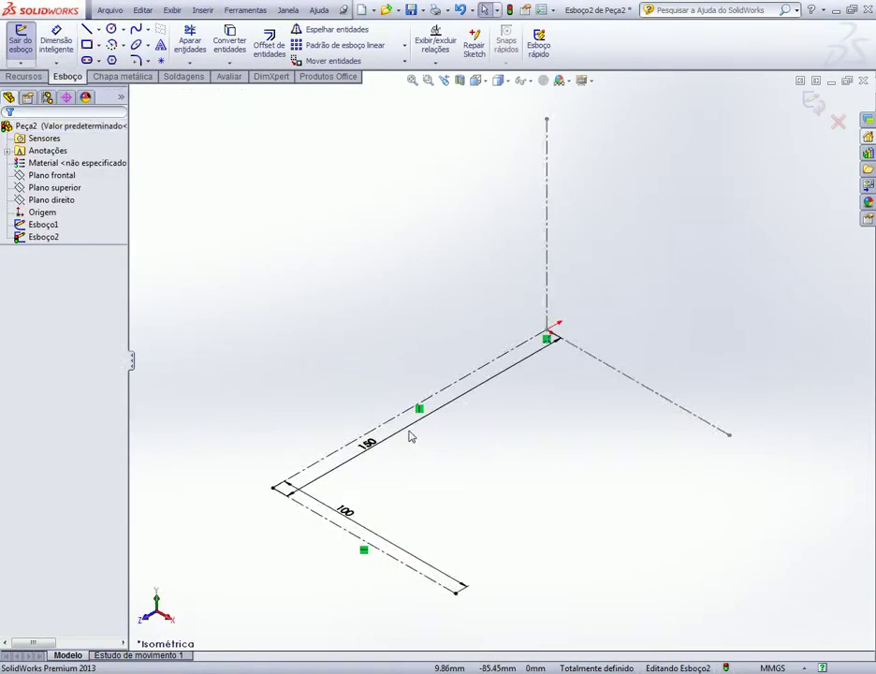
pyautogui.click(814, 103)
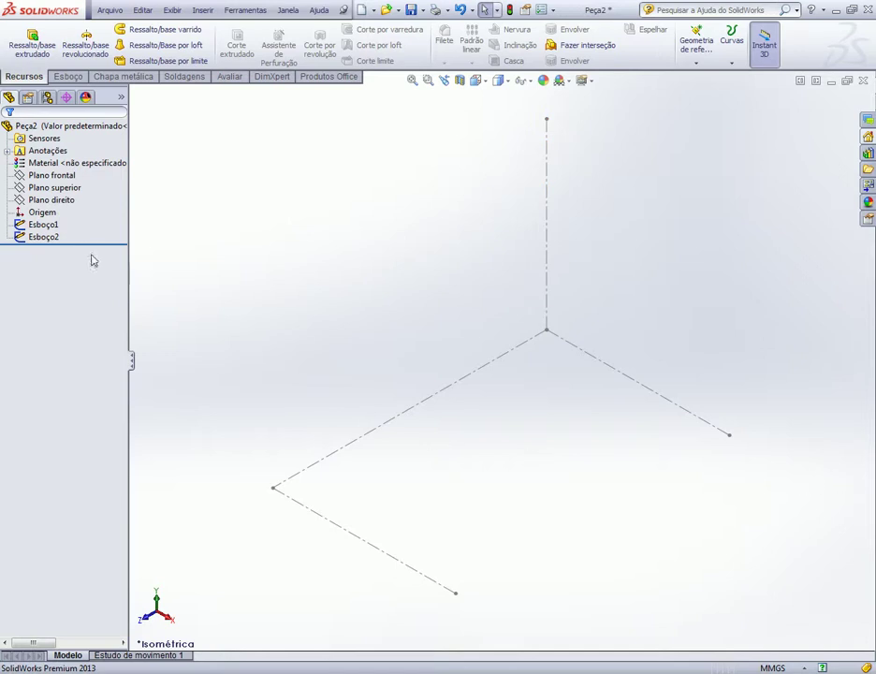
# - Edit Esboço1 and draw a line from the vertical centerline's top to the other's far end
pyautogui.click(41, 224)
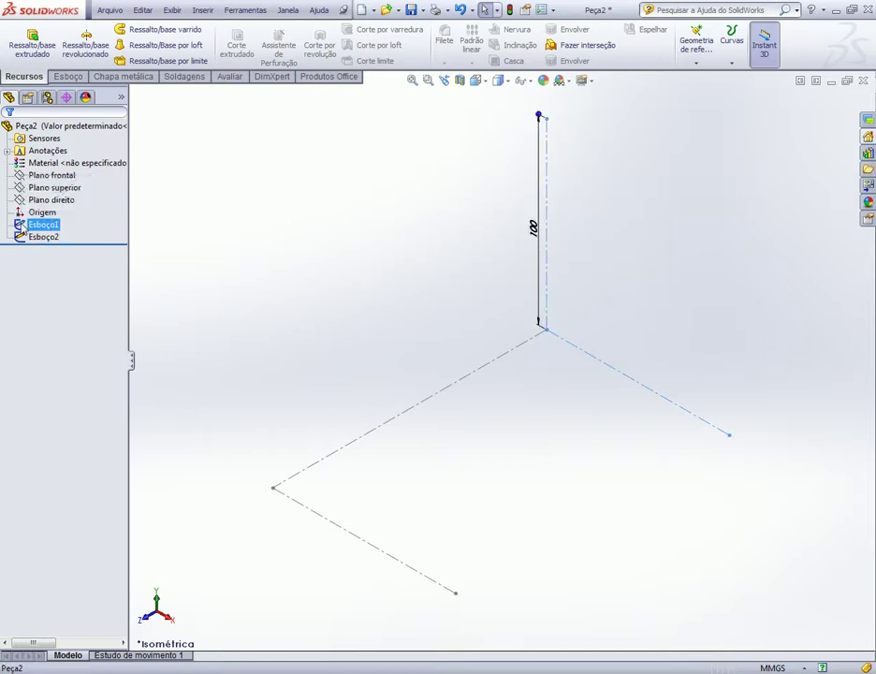
pyautogui.rightClick(37, 226)
pyautogui.click(30, 185)
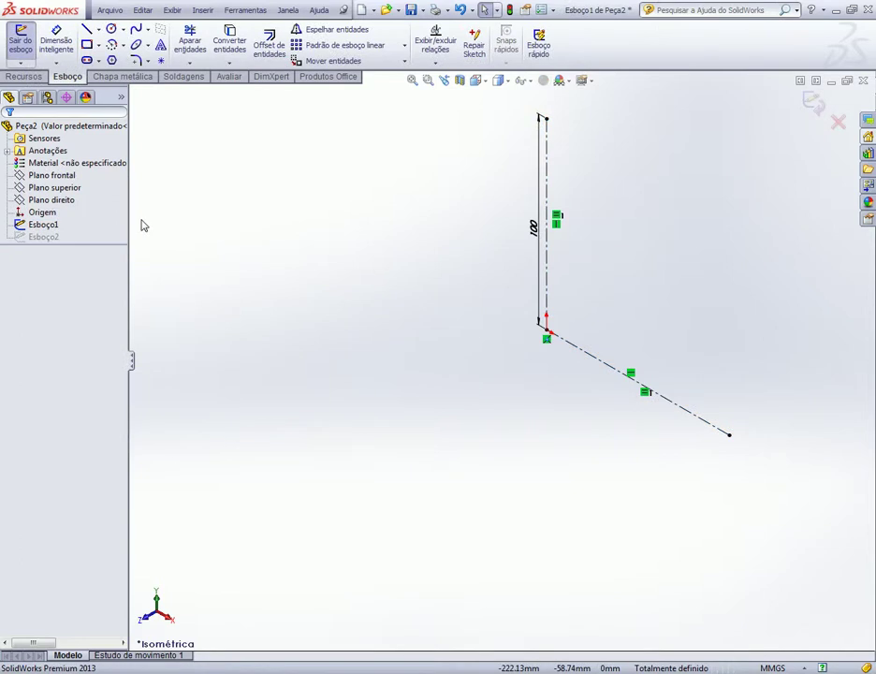
pyautogui.press('f')
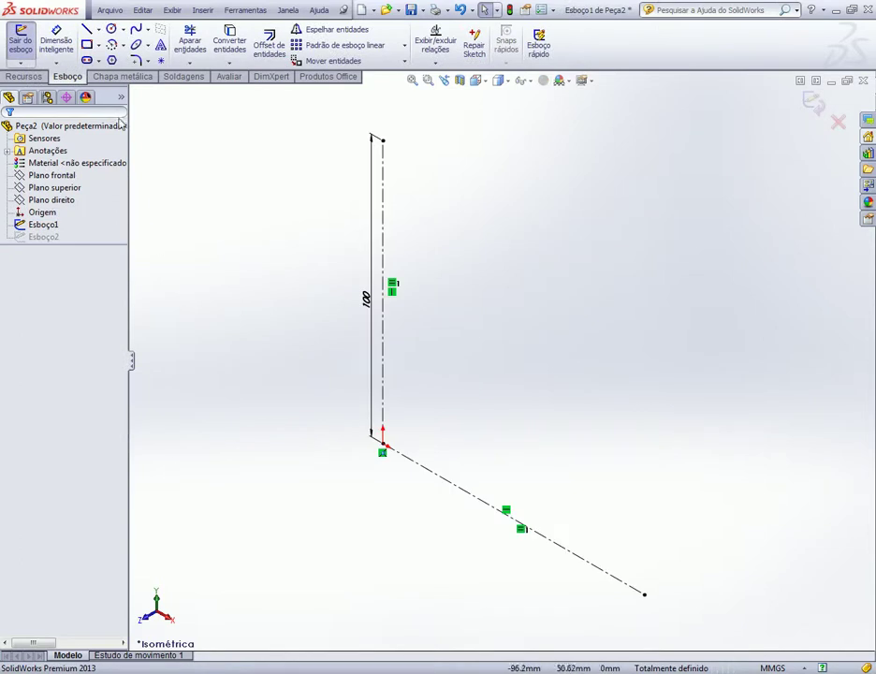
pyautogui.click(98, 30)
pyautogui.click(108, 59)
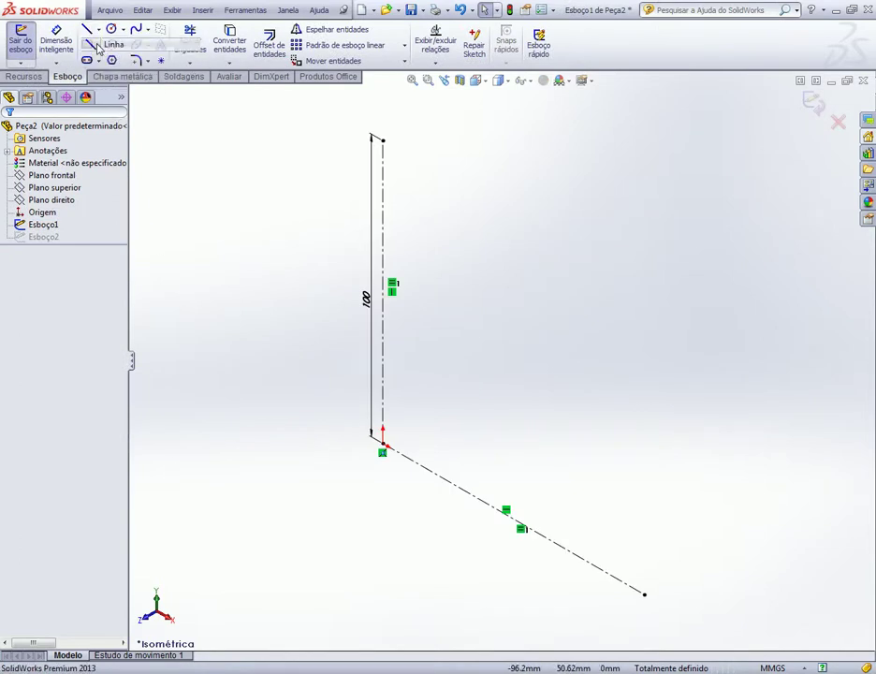
pyautogui.click(383, 140)
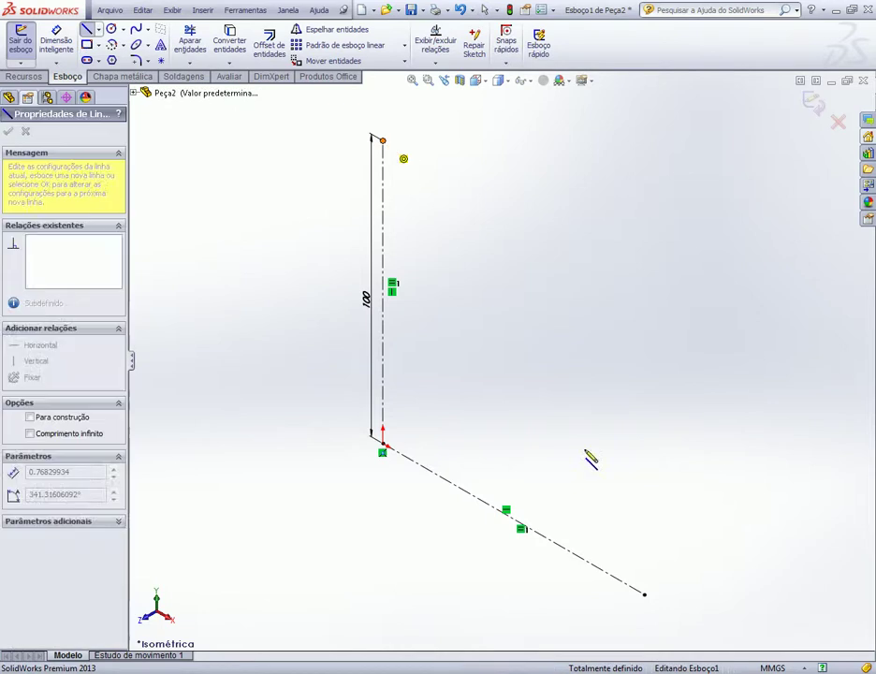
pyautogui.click(644, 593)
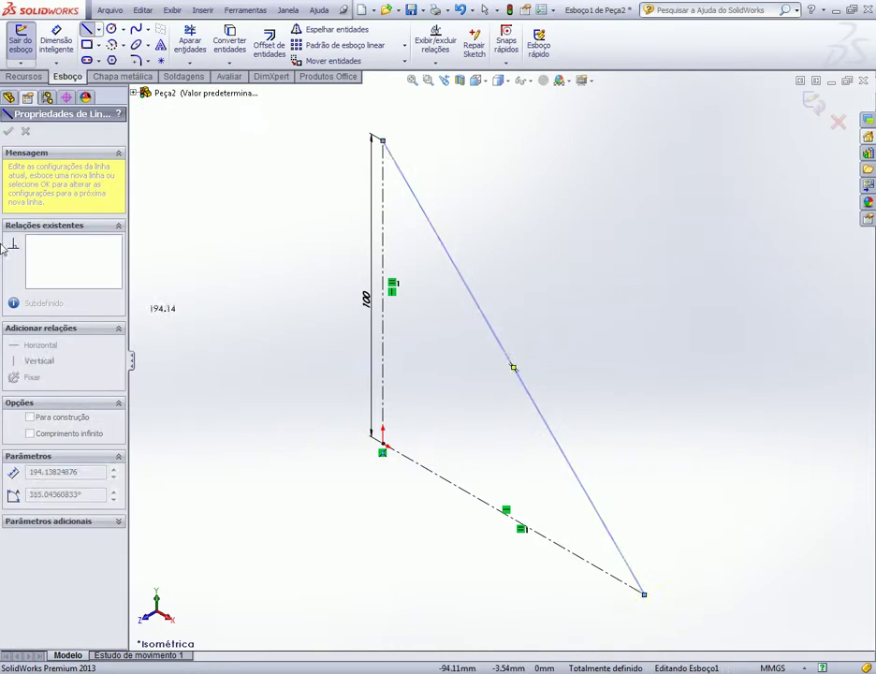
pyautogui.click(8, 131)
pyautogui.press('f')
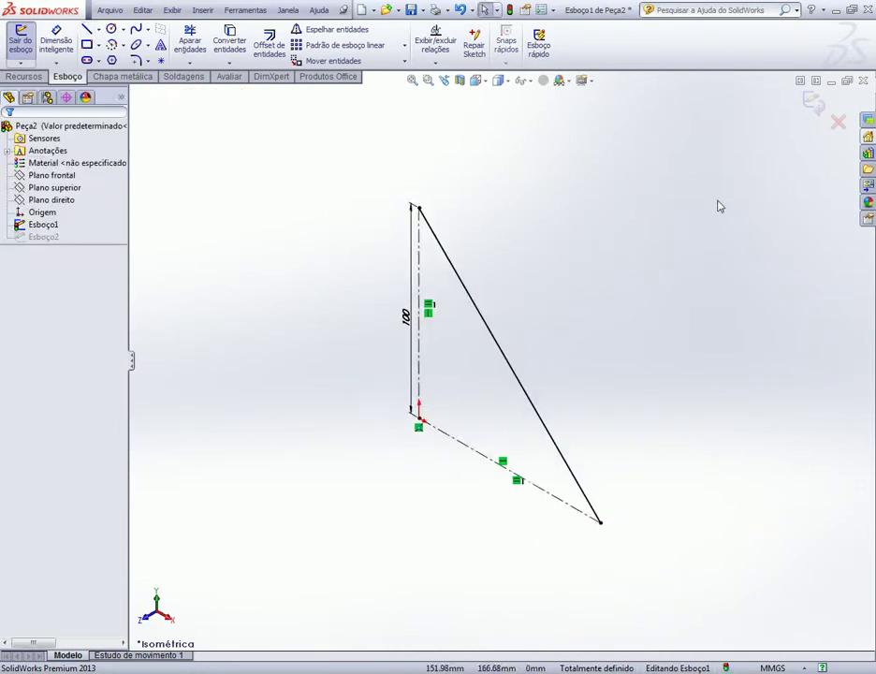
pyautogui.click(810, 109)
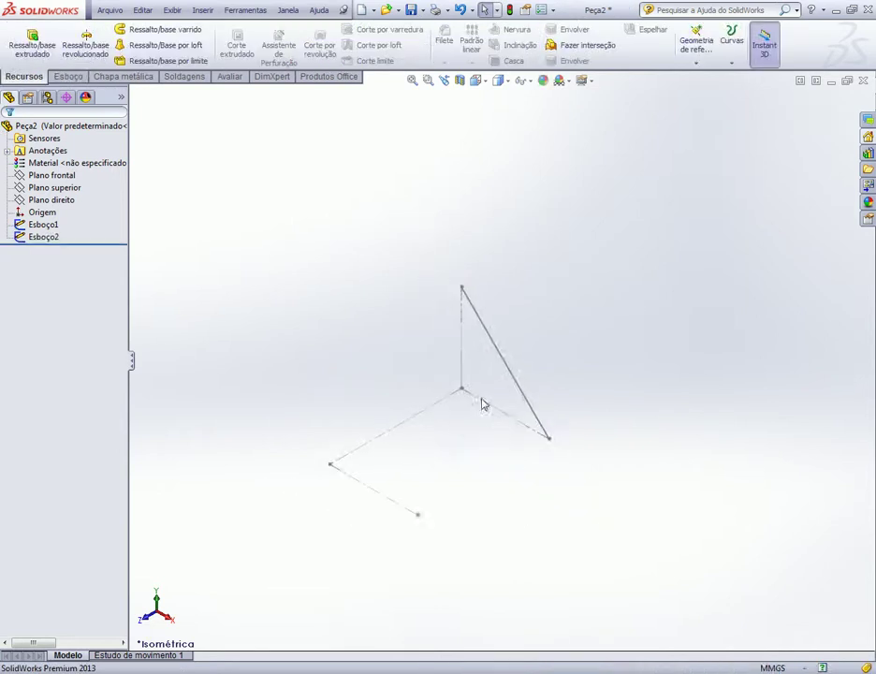
# - Edit Esboço2 and add a tangent arc from the 150 mm line's end to the 100 mm tip
pyautogui.rightClick(56, 241)
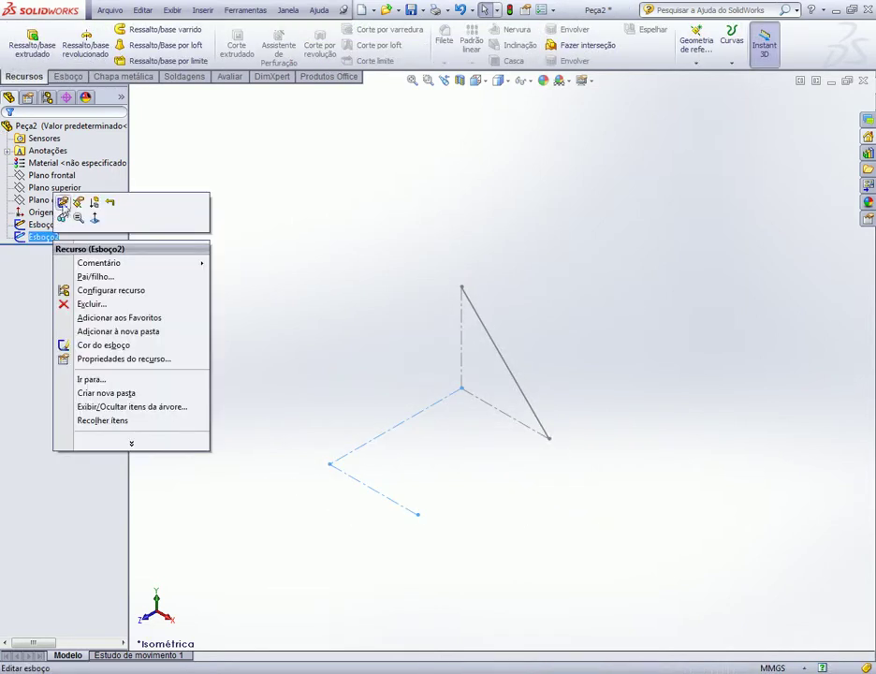
pyautogui.click(62, 204)
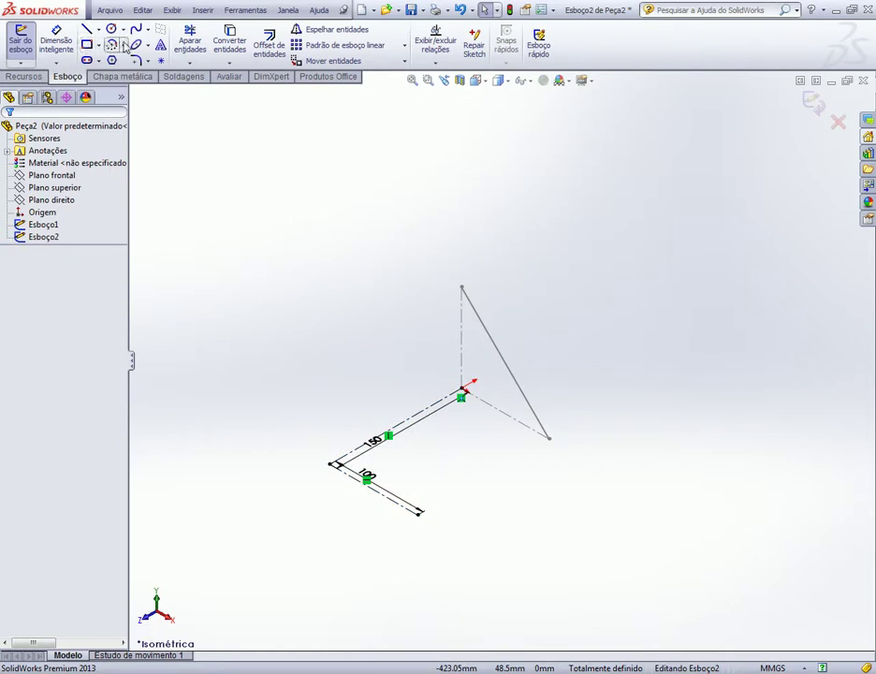
pyautogui.click(124, 45)
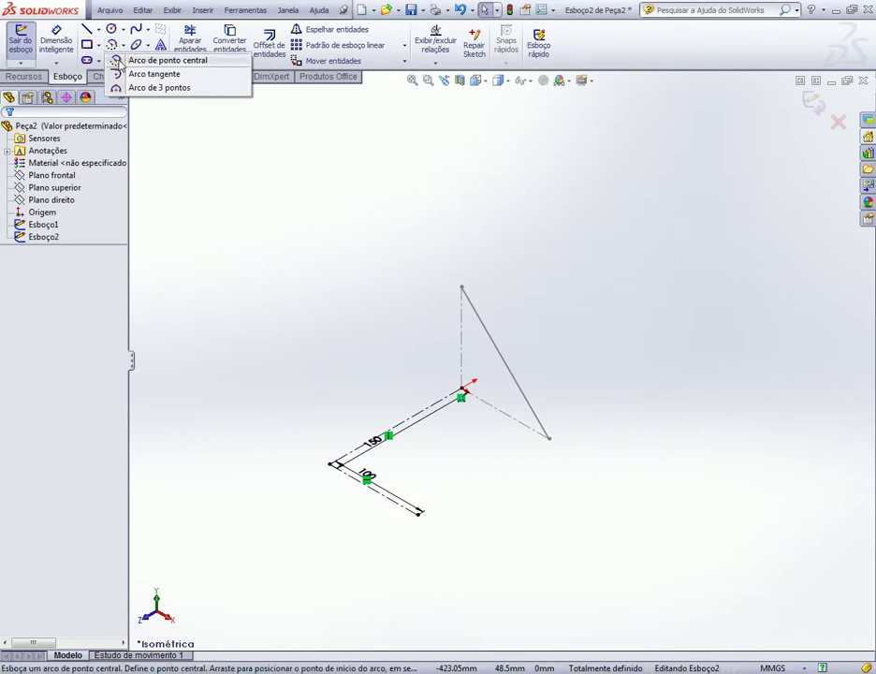
pyautogui.click(117, 75)
pyautogui.scroll(-3, 473, 426)
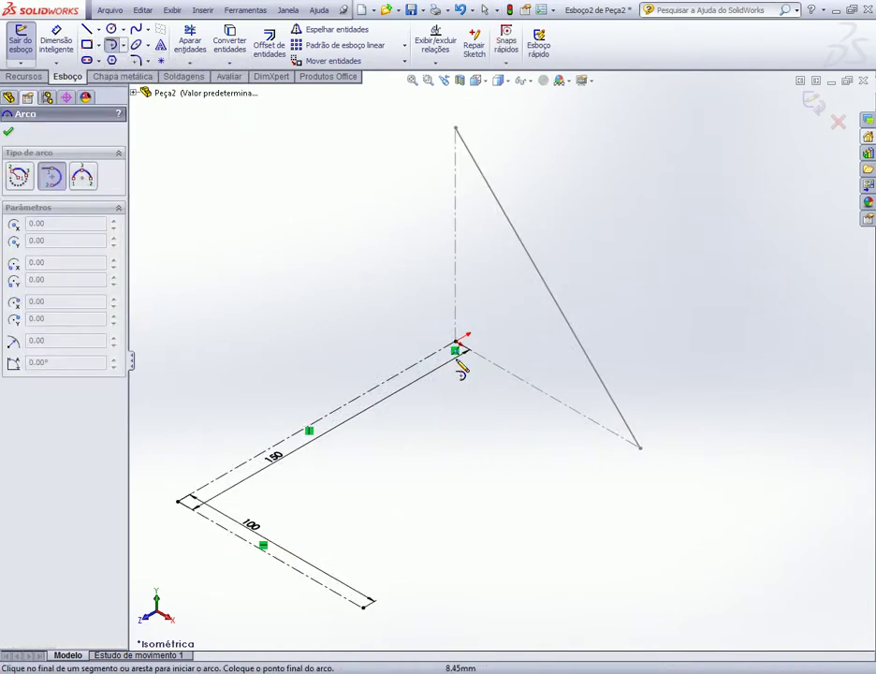
pyautogui.click(457, 349)
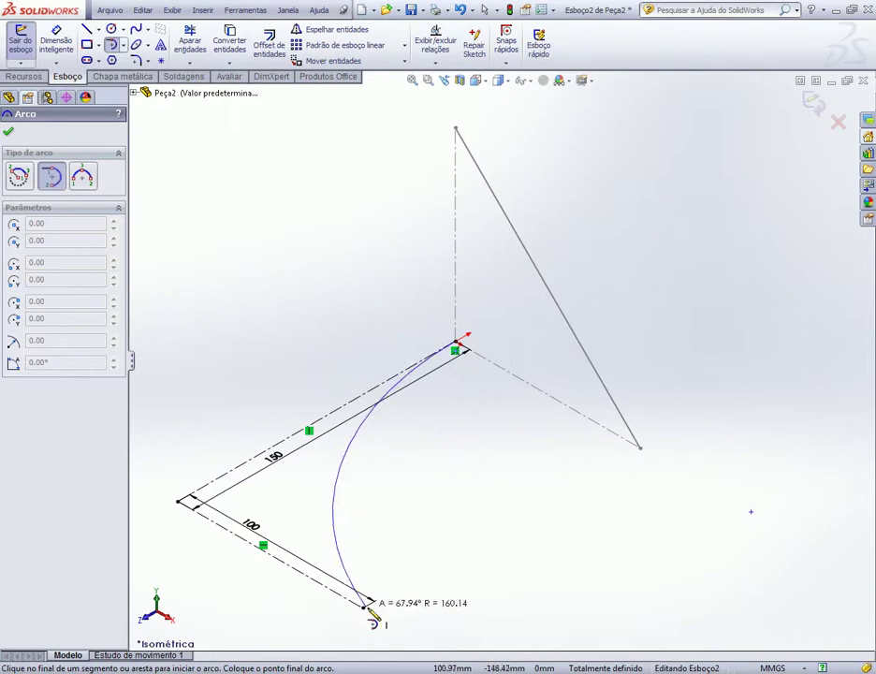
pyautogui.click(365, 607)
pyautogui.press('Escape')
pyautogui.scroll(2, 472, 460)
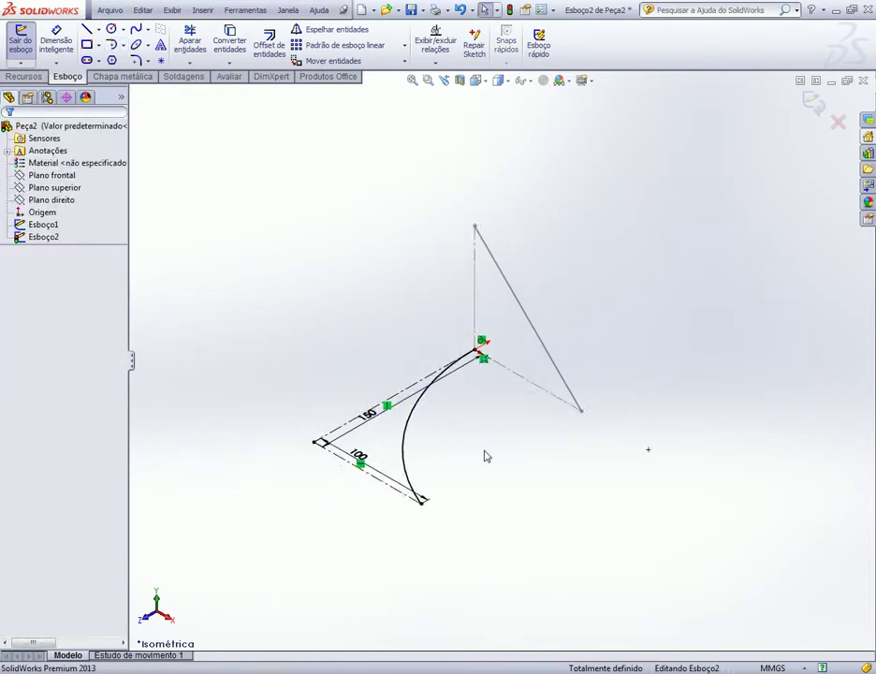
pyautogui.scroll(2, 485, 456)
pyautogui.scroll(-1, 477, 396)
pyautogui.moveTo(490, 380); pyautogui.dragTo(502, 378, button='middle')
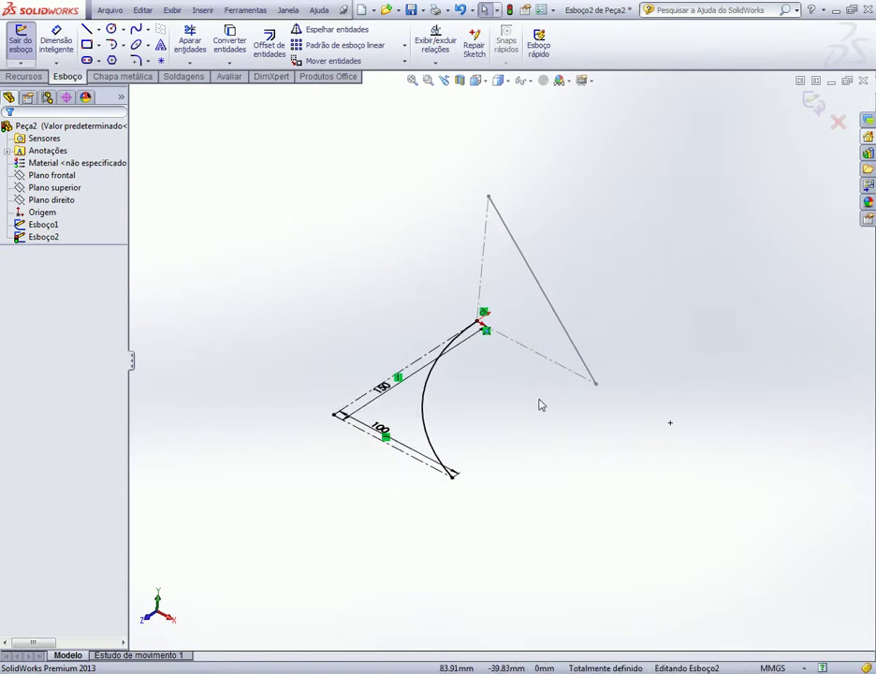
pyautogui.hotkey('ctrl', '7')
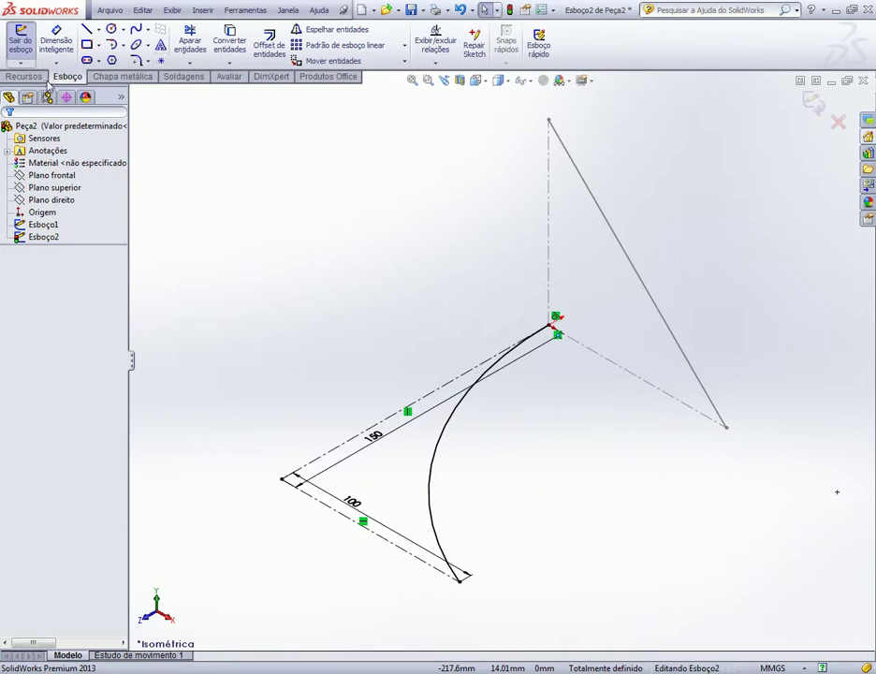
# - Exit Esboço2 and create a Sketch on Sketch projected curve from Esboço1 and Esboço2
pyautogui.click(43, 78)
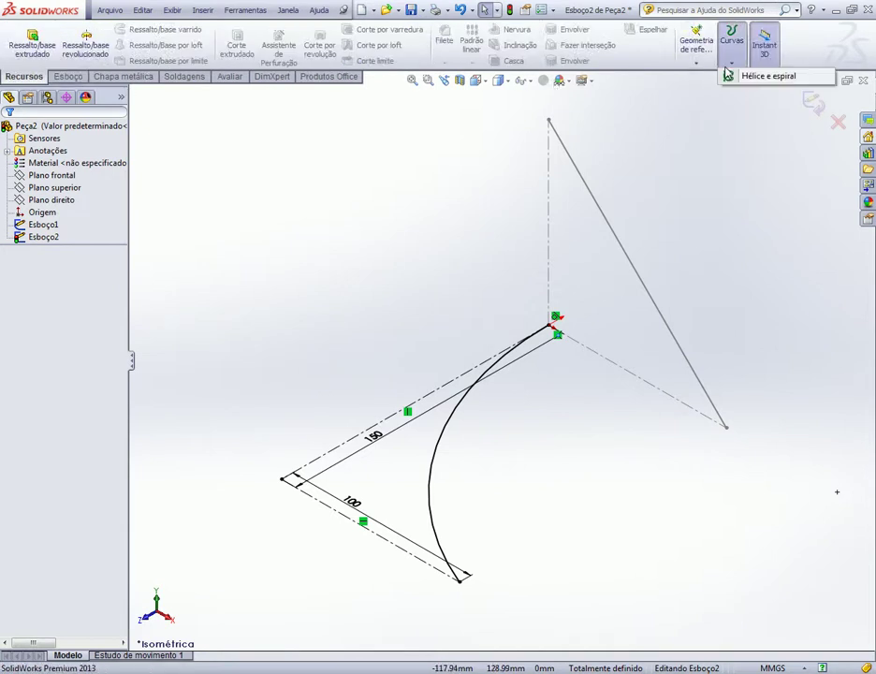
pyautogui.click(813, 105)
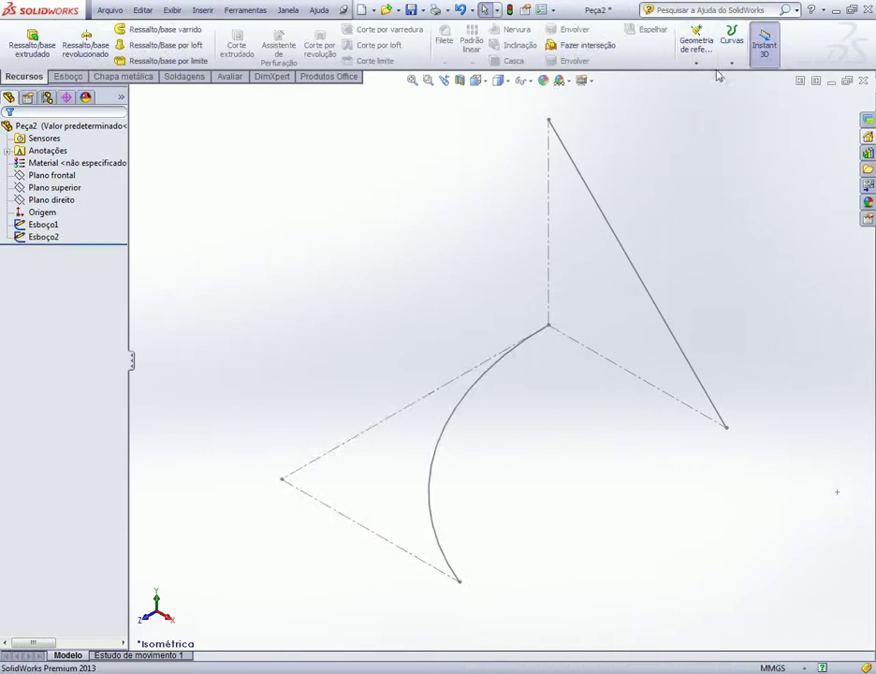
pyautogui.click(731, 63)
pyautogui.click(702, 74)
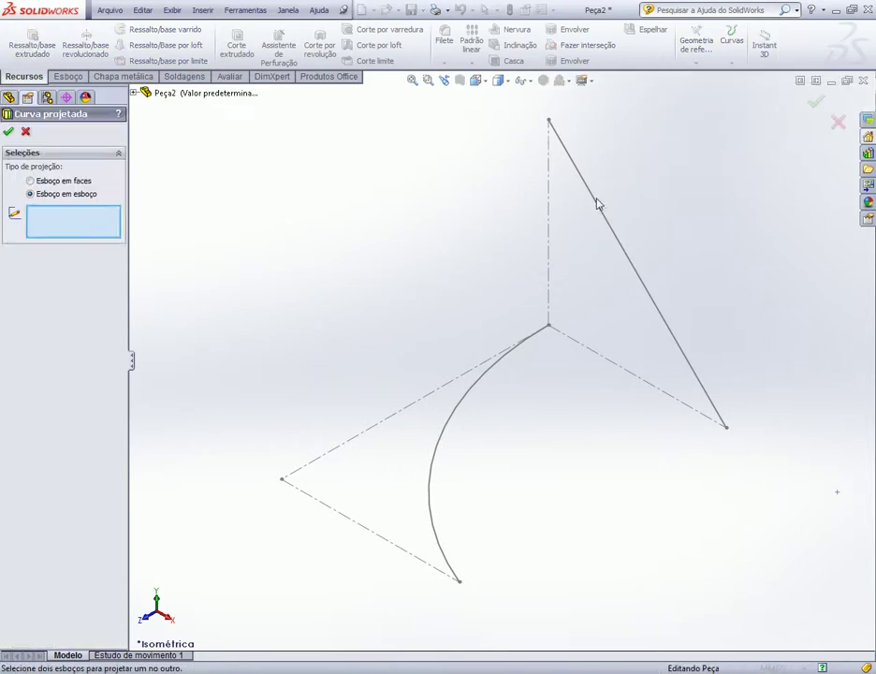
pyautogui.click(598, 204)
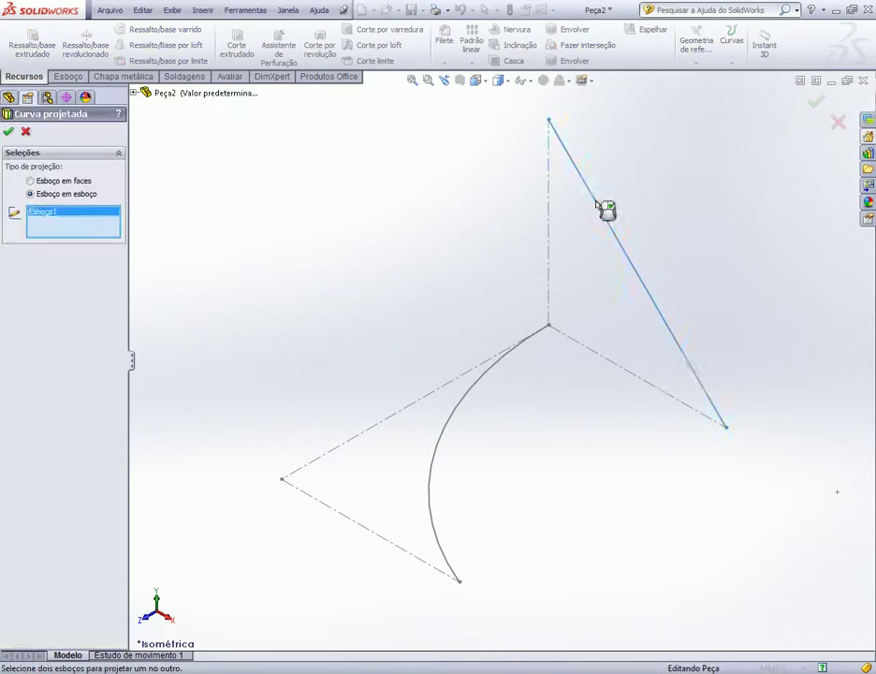
pyautogui.click(468, 408)
pyautogui.moveTo(520, 432)
pyautogui.mouseDown(button='middle')
pyautogui.moveTo(577, 417)
pyautogui.moveTo(483, 367)
pyautogui.moveTo(429, 401)
pyautogui.mouseUp(button='middle')
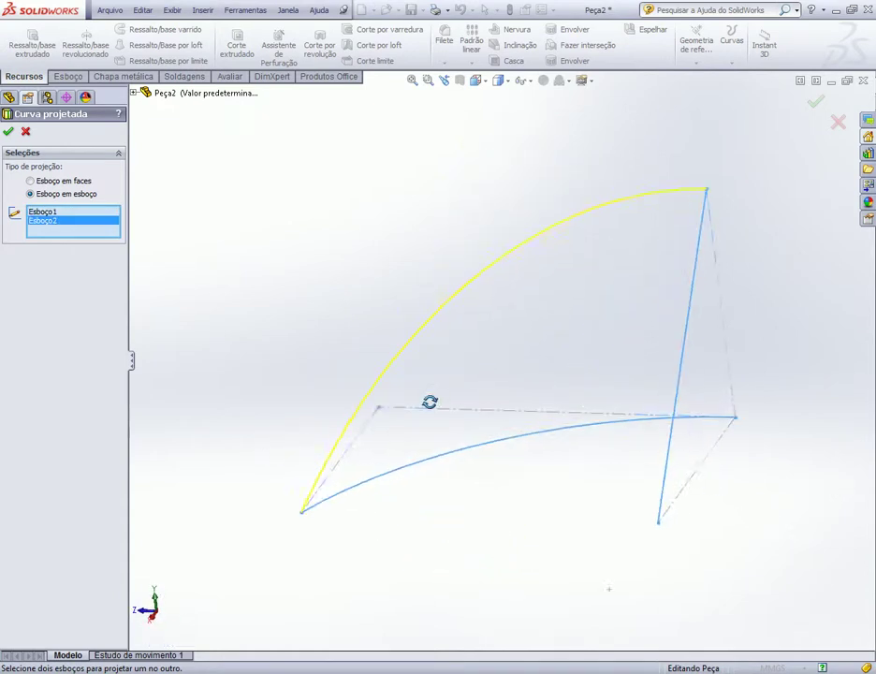
pyautogui.click(9, 131)
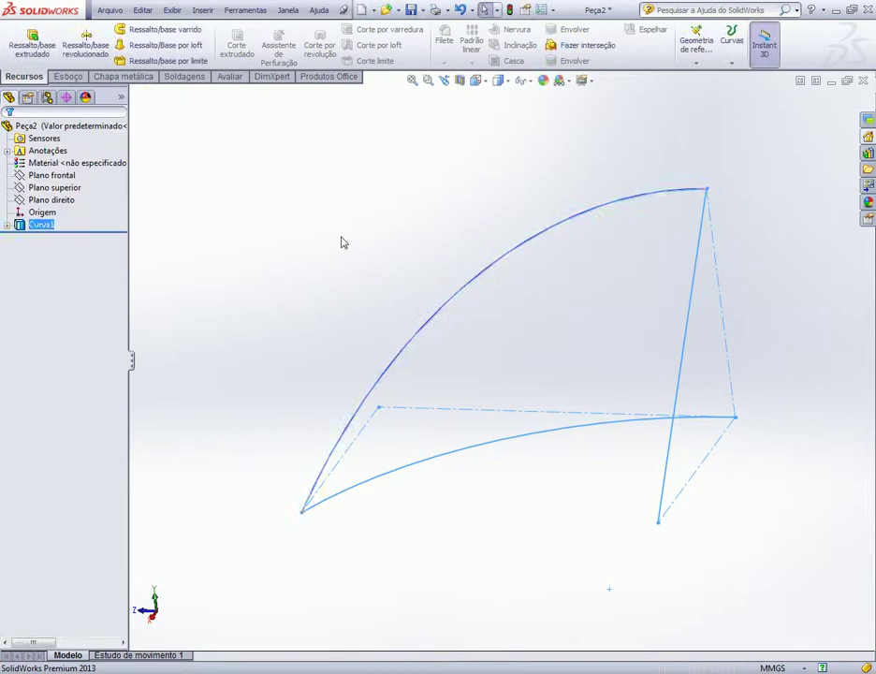
pyautogui.moveTo(386, 237); pyautogui.dragTo(392, 243, button='middle')
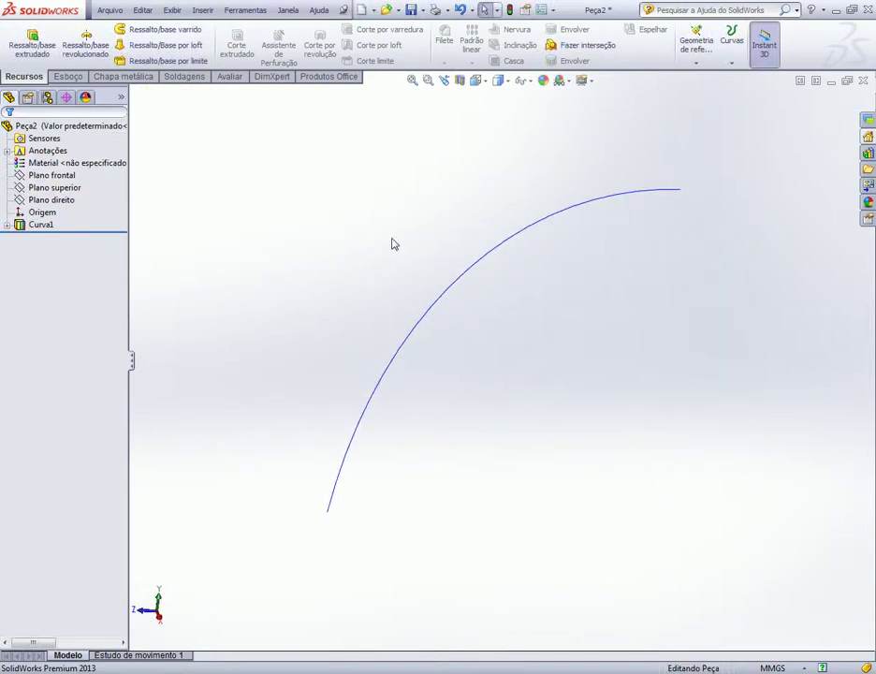
# - Hide the projected curve Curva1
pyautogui.hotkey('ctrl', '7')
pyautogui.click(35, 224)
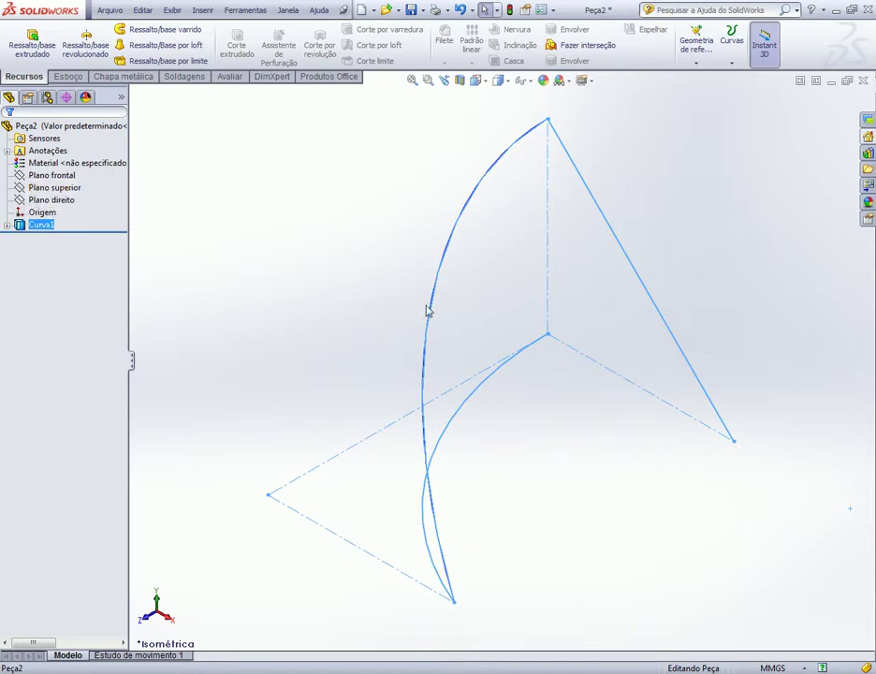
pyautogui.click(238, 267)
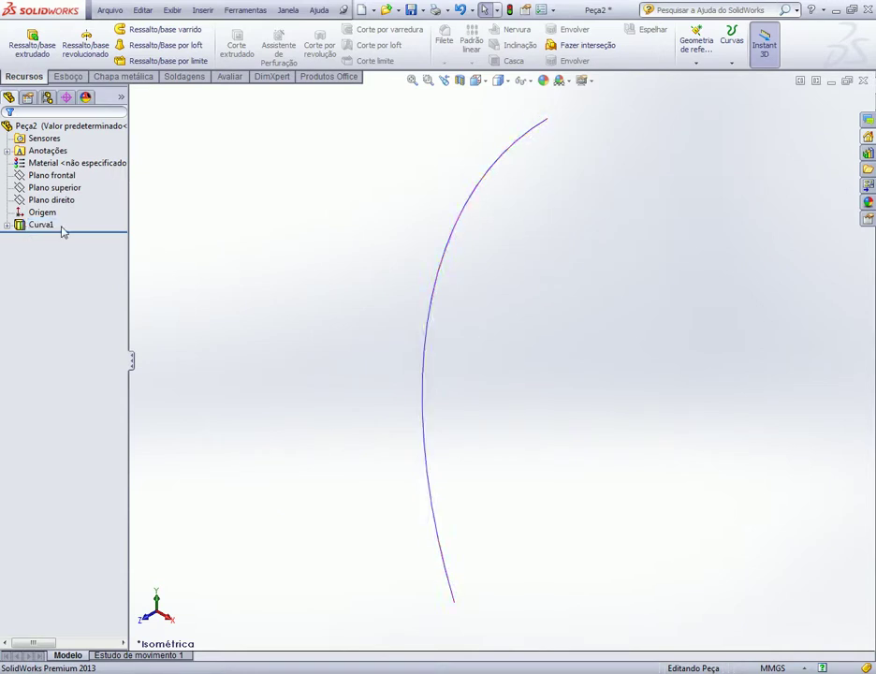
pyautogui.rightClick(28, 228)
pyautogui.click(49, 200)
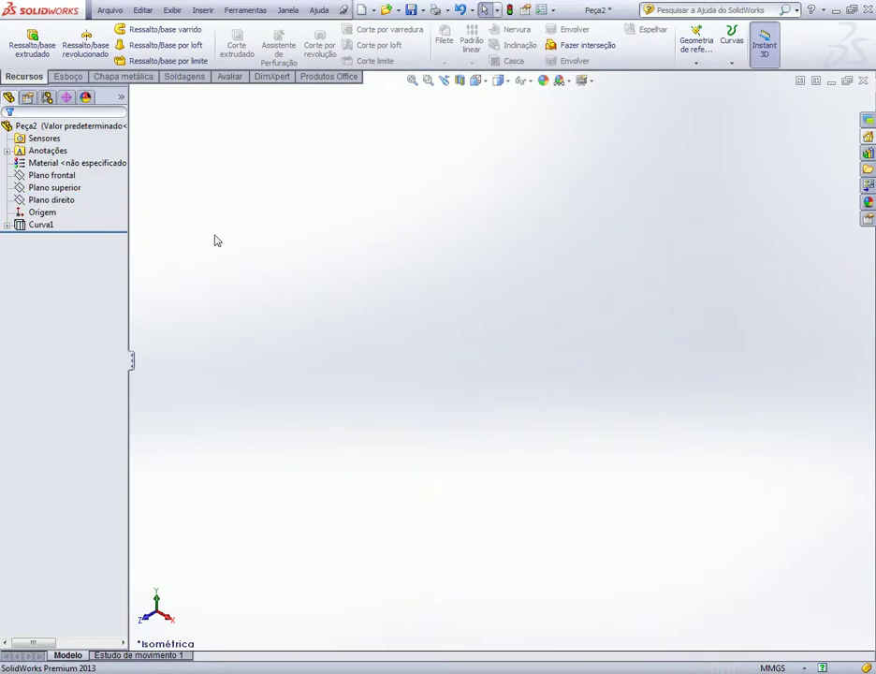
# - Show Esboço2 and Esboço1 again from under Curva1
pyautogui.click(6, 225)
pyautogui.rightClick(42, 236)
pyautogui.click(44, 215)
pyautogui.rightClick(46, 249)
pyautogui.click(44, 227)
pyautogui.click(187, 248)
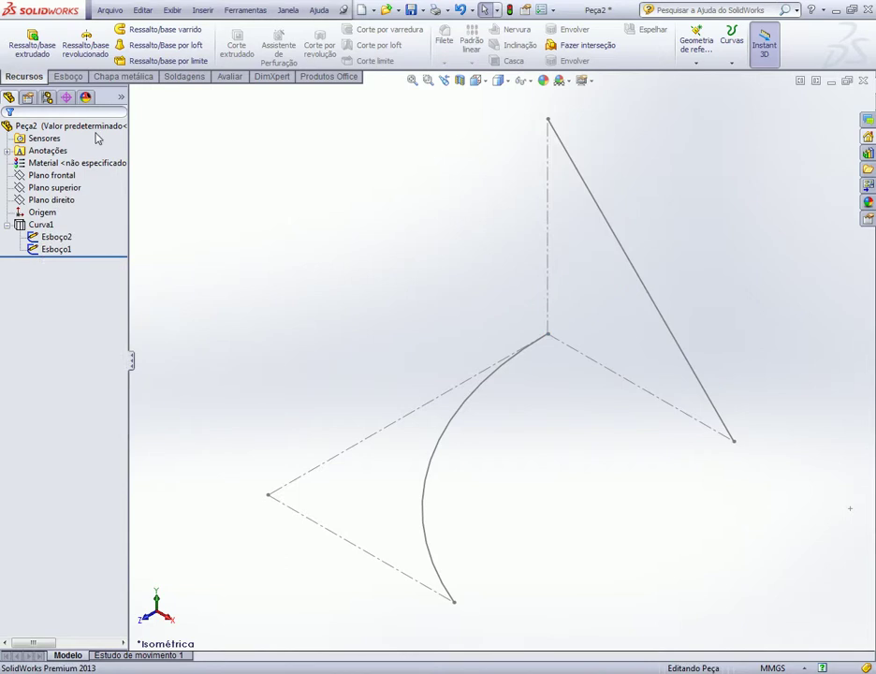
# - Enable the Surfaces tab in the CommandManager
pyautogui.click(73, 78)
pyautogui.click(181, 80)
pyautogui.rightClick(124, 85)
pyautogui.click(152, 115)
# - Extrude a surface 150 mm from Esboço1's slanted line
pyautogui.click(115, 79)
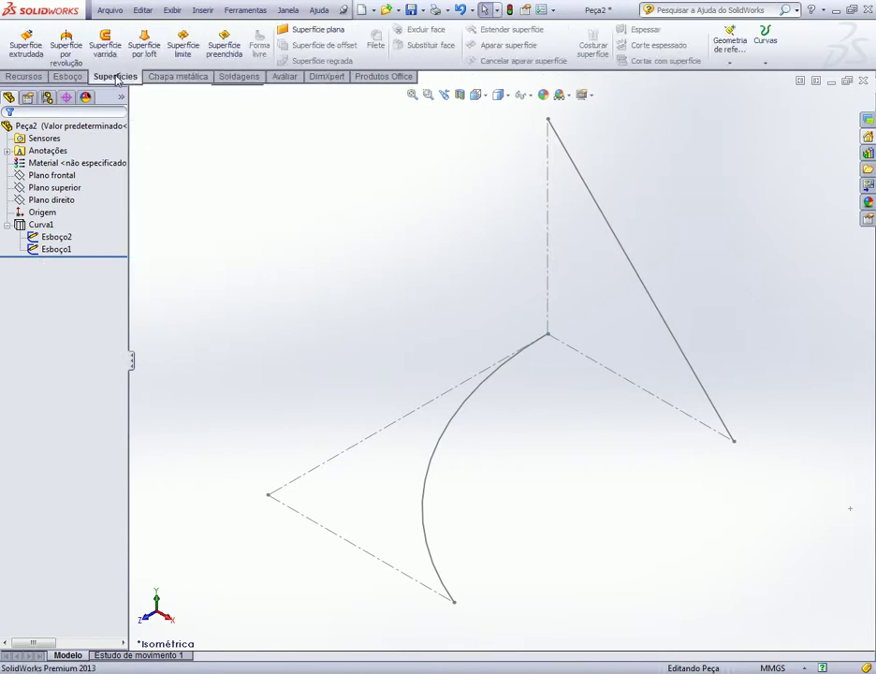
pyautogui.click(26, 42)
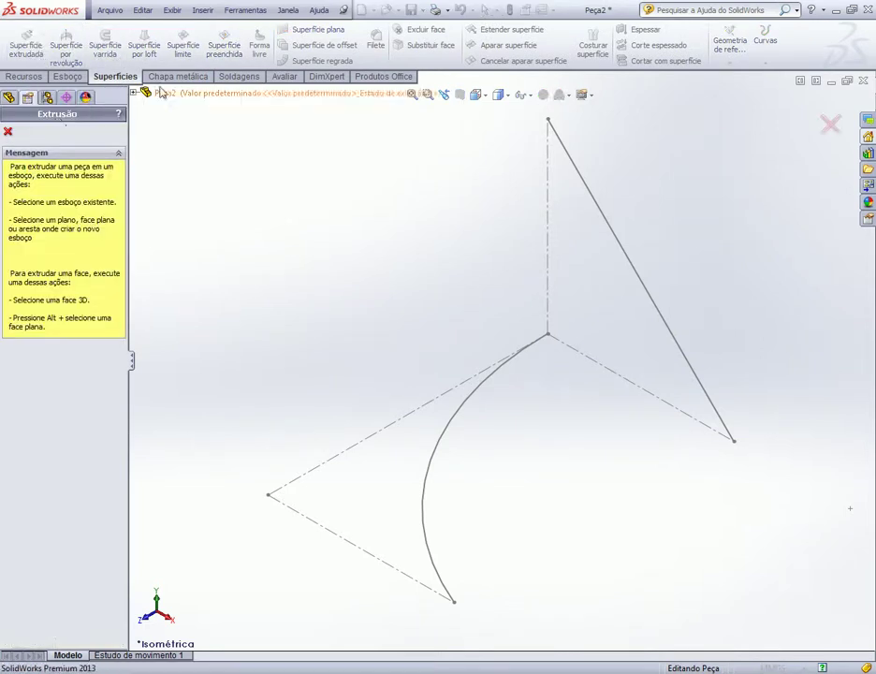
pyautogui.click(596, 207)
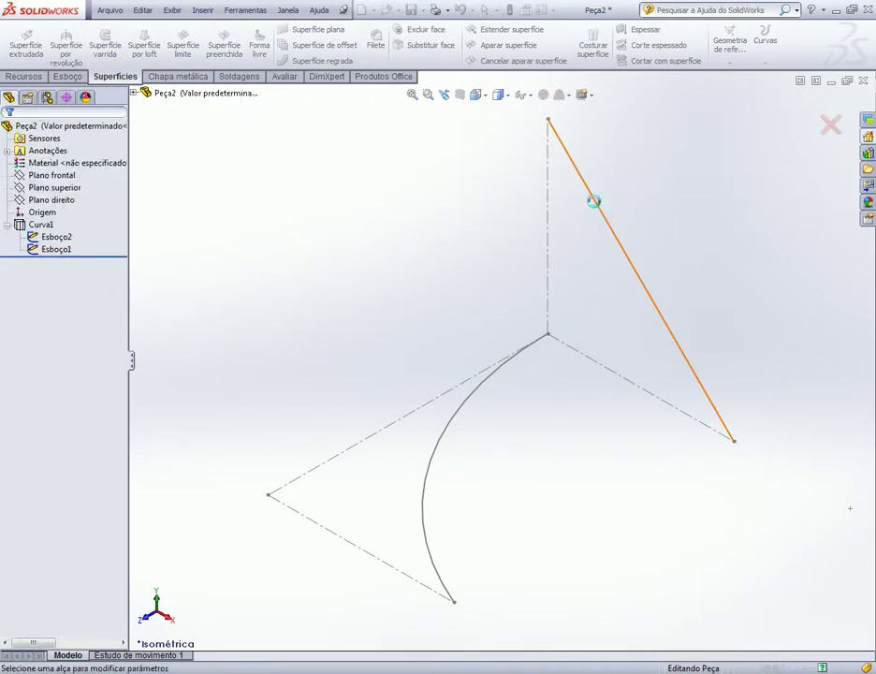
pyautogui.moveTo(615, 300); pyautogui.dragTo(221, 463)
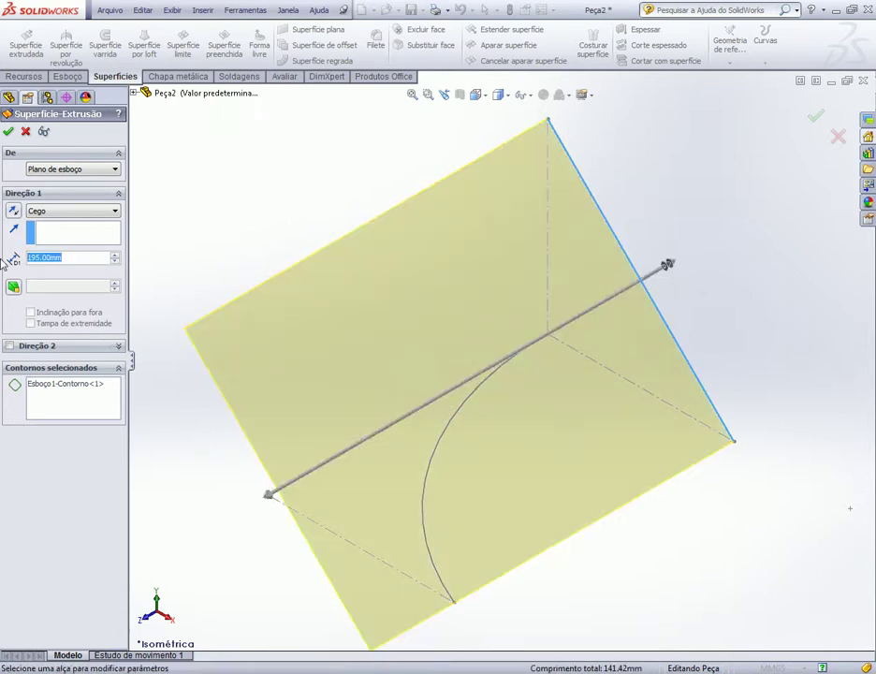
pyautogui.write('150')
pyautogui.press('Return')
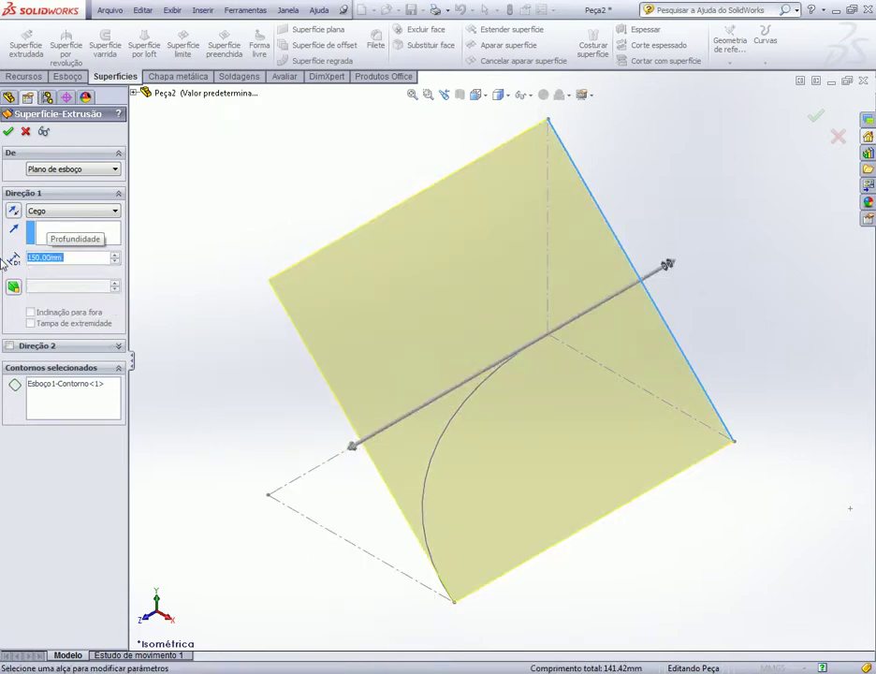
pyautogui.click(9, 131)
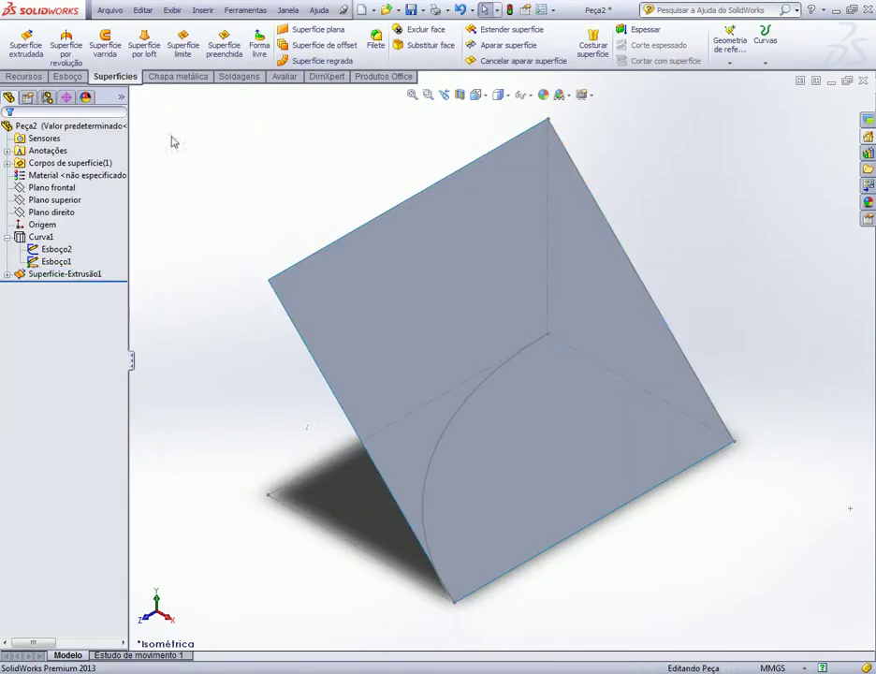
# - Extrude the Esboço2 arc 100 mm as a second surface
pyautogui.click(26, 42)
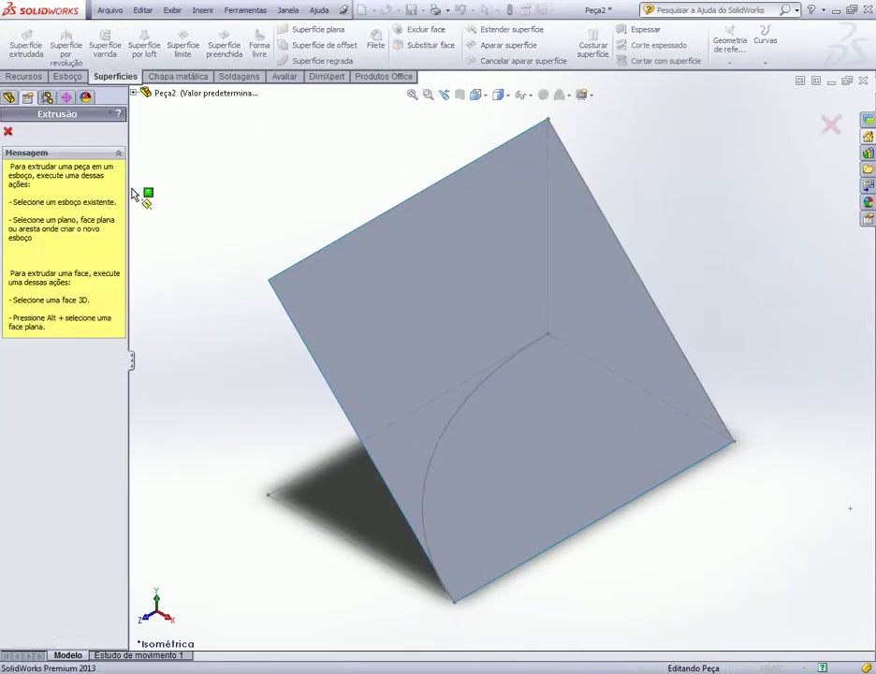
pyautogui.click(440, 427)
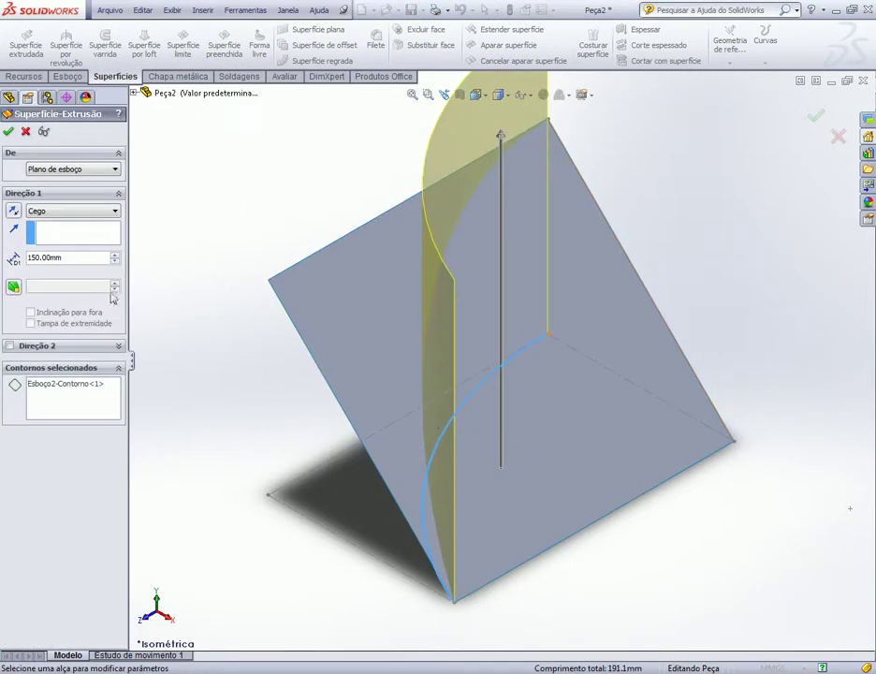
pyautogui.write('100')
pyautogui.press('Return')
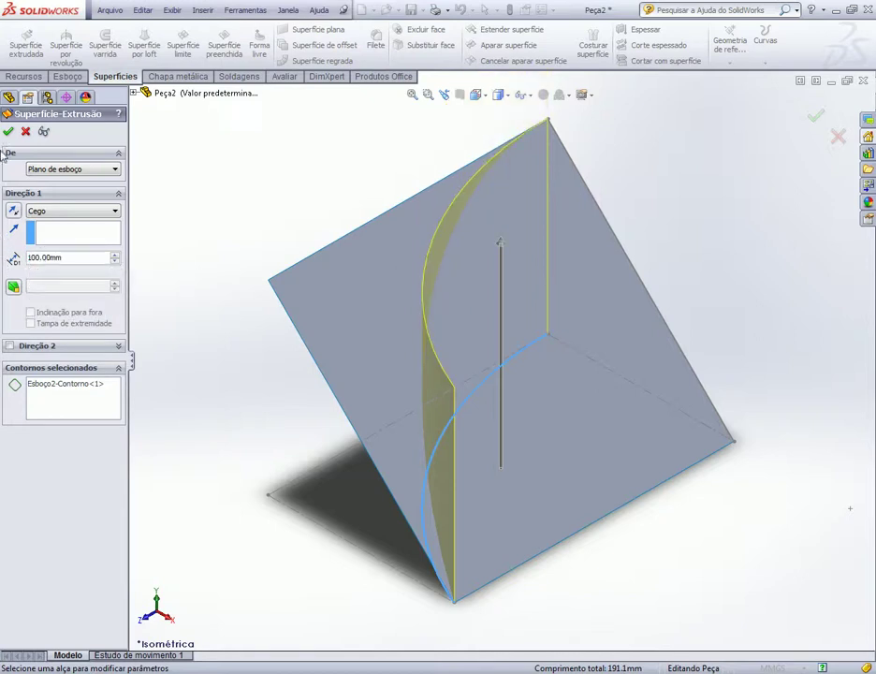
pyautogui.press('Return')
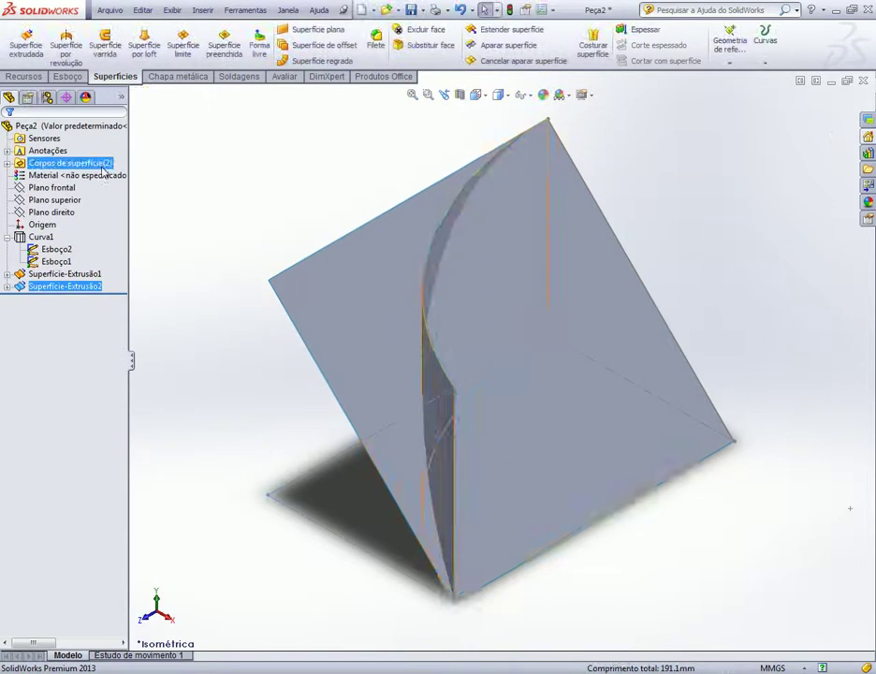
# - Orbit the model and select Curva1 to inspect the projected curve
pyautogui.moveTo(248, 235)
pyautogui.mouseDown(button='middle')
pyautogui.moveTo(348, 239)
pyautogui.moveTo(227, 201)
pyautogui.moveTo(300, 227)
pyautogui.moveTo(259, 205)
pyautogui.mouseUp(button='middle')
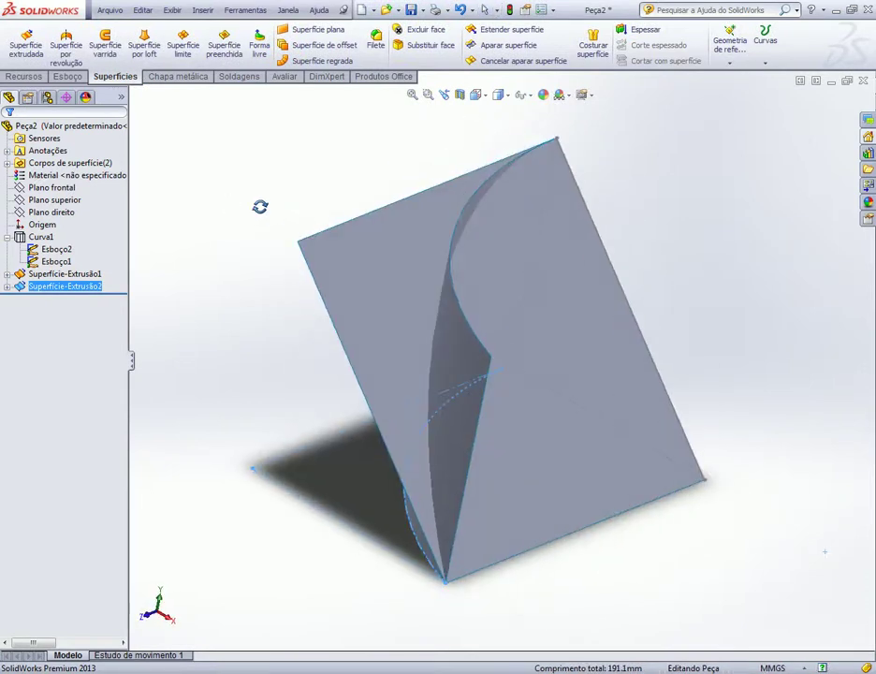
pyautogui.moveTo(453, 297)
pyautogui.mouseDown(button='middle')
pyautogui.moveTo(474, 309)
pyautogui.moveTo(483, 286)
pyautogui.moveTo(465, 235)
pyautogui.moveTo(90, 259)
pyautogui.mouseUp(button='middle')
pyautogui.click(41, 236)
pyautogui.rightClick(32, 240)
pyautogui.moveTo(201, 244); pyautogui.dragTo(346, 284, button='middle')
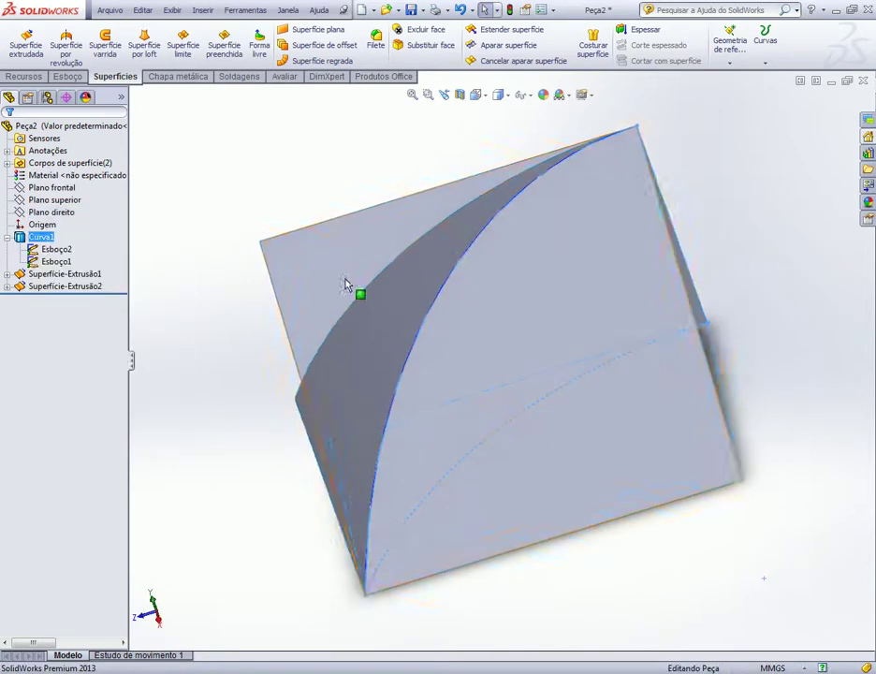
pyautogui.click(416, 348)
pyautogui.moveTo(421, 351)
pyautogui.mouseDown(button='middle')
pyautogui.moveTo(561, 397)
pyautogui.moveTo(542, 381)
pyautogui.moveTo(504, 381)
pyautogui.mouseUp(button='middle')
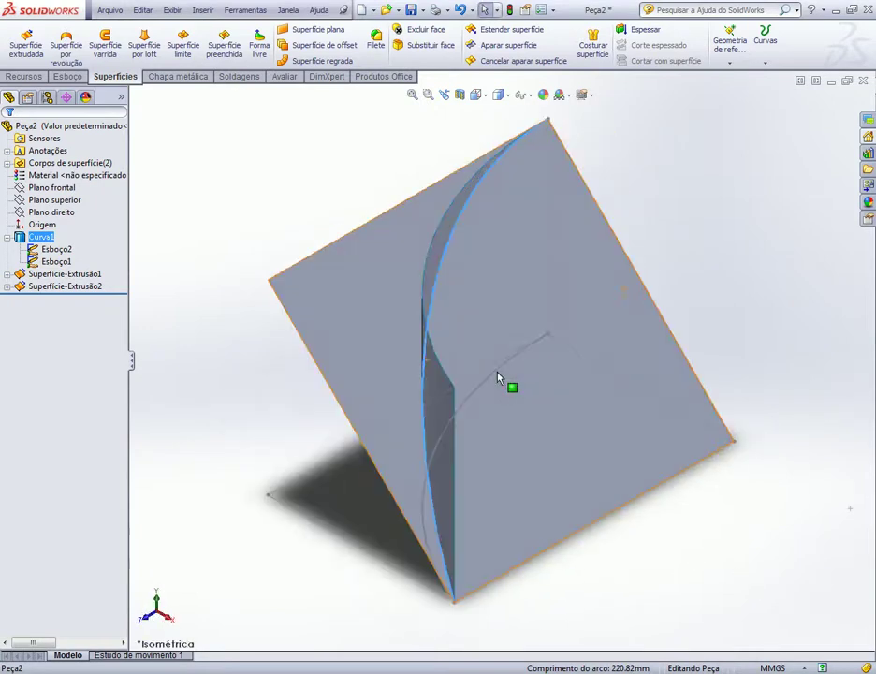
# - Create a new part, Peça3, and start a sketch on its Front Plane
pyautogui.click(109, 11)
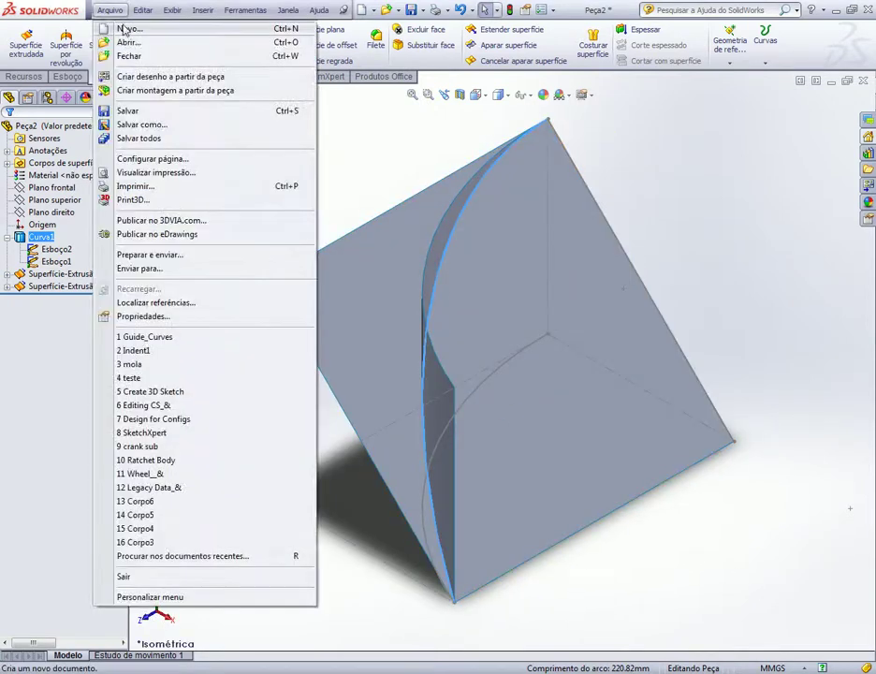
pyautogui.click(125, 29)
pyautogui.doubleClick(286, 251)
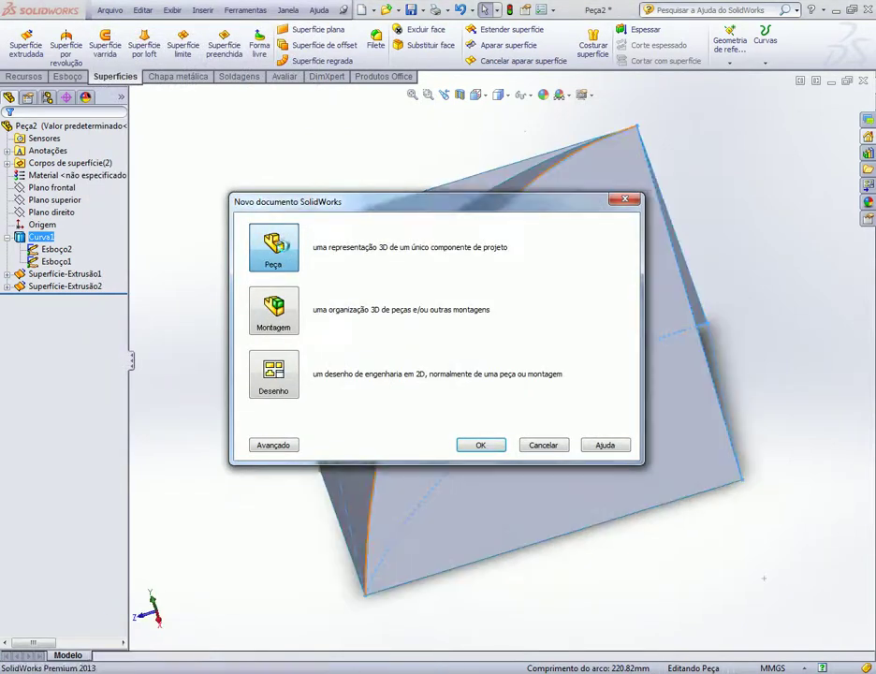
pyautogui.rightClick(42, 175)
pyautogui.click(62, 155)
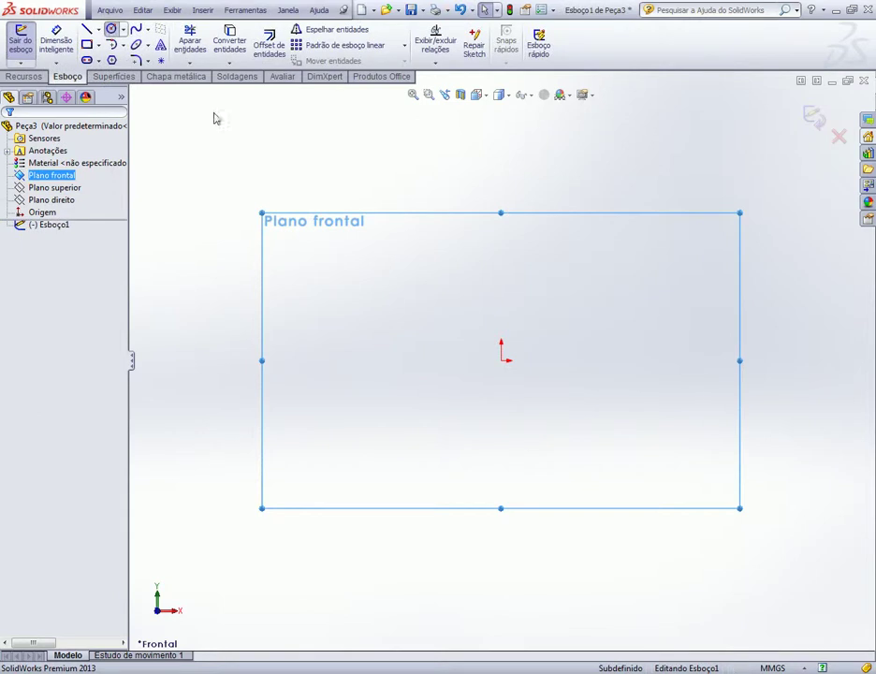
# - Draw a circle centred on the origin and dimension its diameter to 100 mm
pyautogui.click(502, 360)
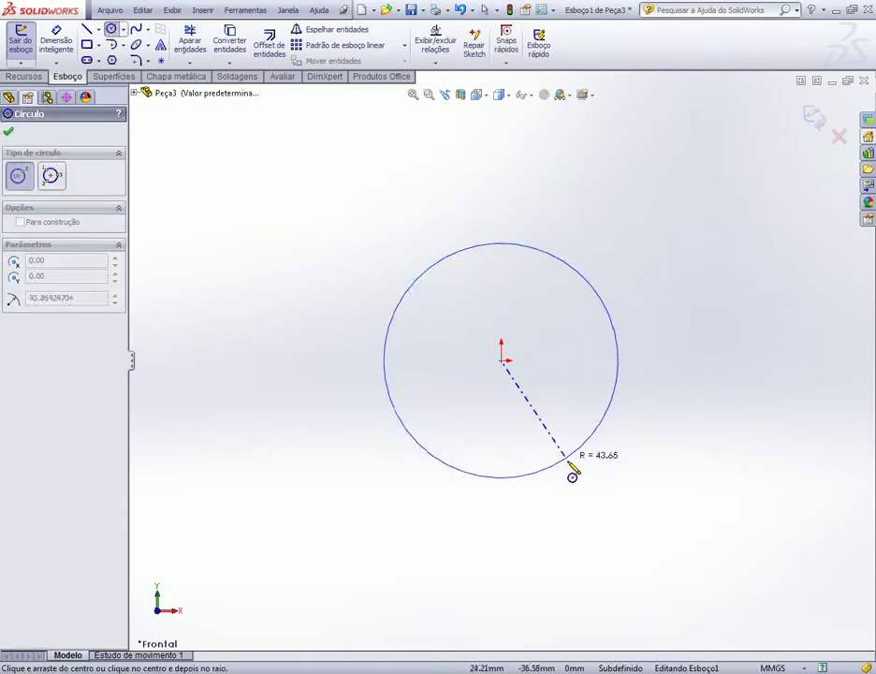
pyautogui.click(571, 471)
pyautogui.press('Escape')
pyautogui.click(55, 40)
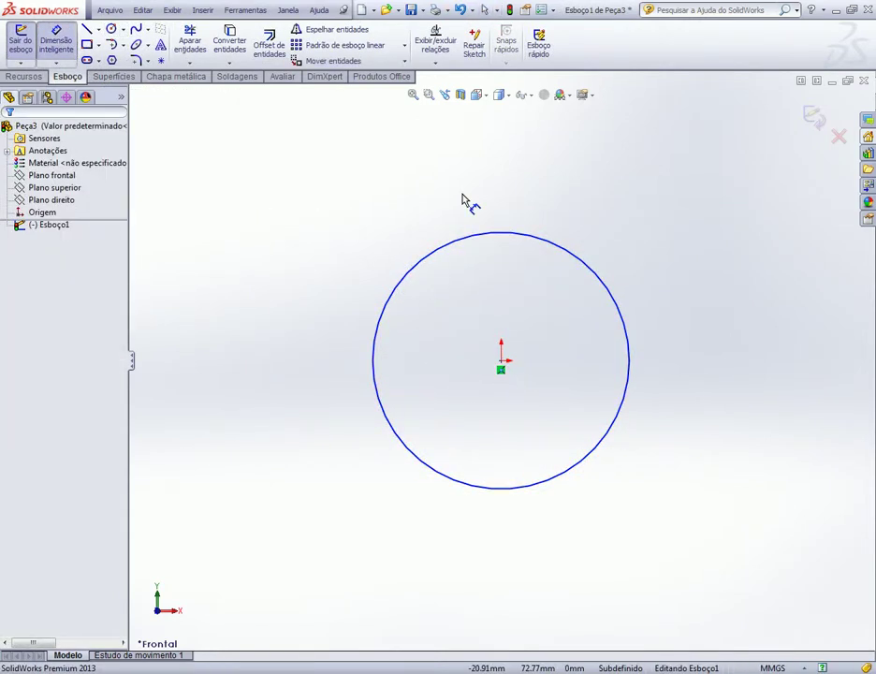
pyautogui.click(483, 236)
pyautogui.click(491, 272)
pyautogui.write('1')
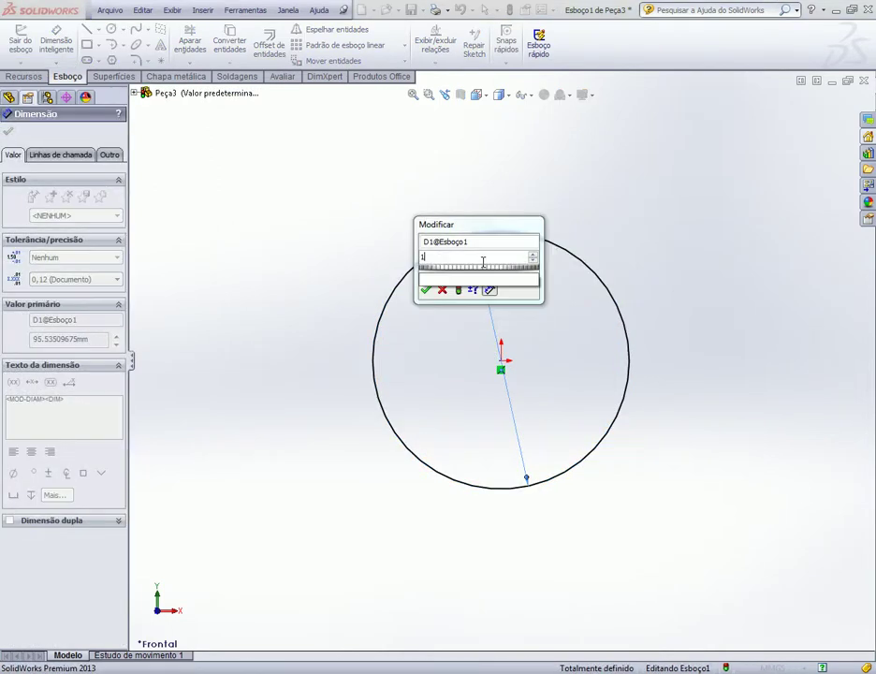
pyautogui.write('00')
pyautogui.press('Return')
# - Switch to isometric view and exit the circle sketch
pyautogui.click(9, 131)
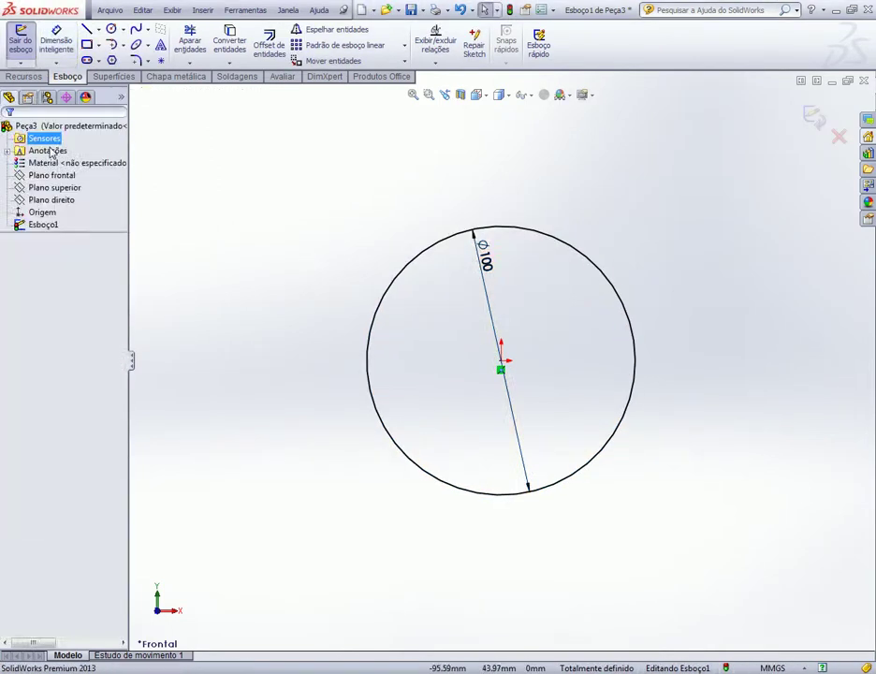
pyautogui.hotkey('ctrl', '7')
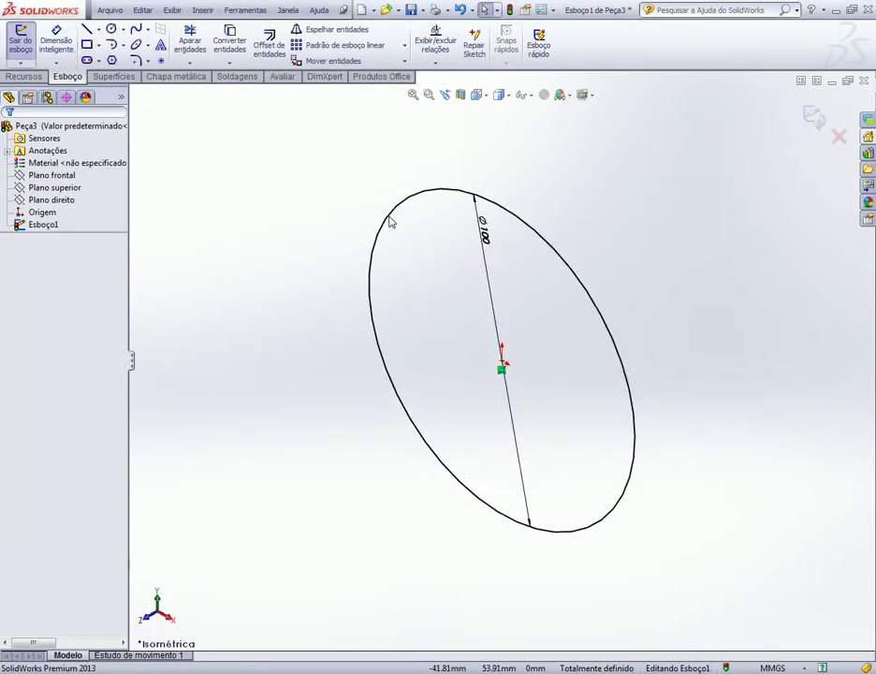
pyautogui.click(813, 116)
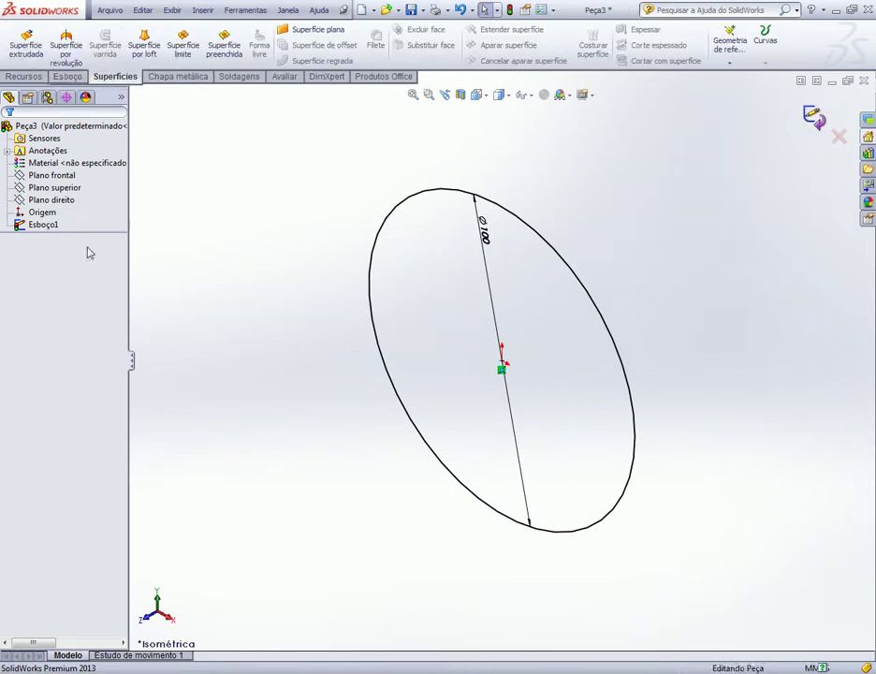
# - Start a sketch on Plano superior in top view; a tangent-arc attempt fails
pyautogui.rightClick(49, 188)
pyautogui.click(54, 165)
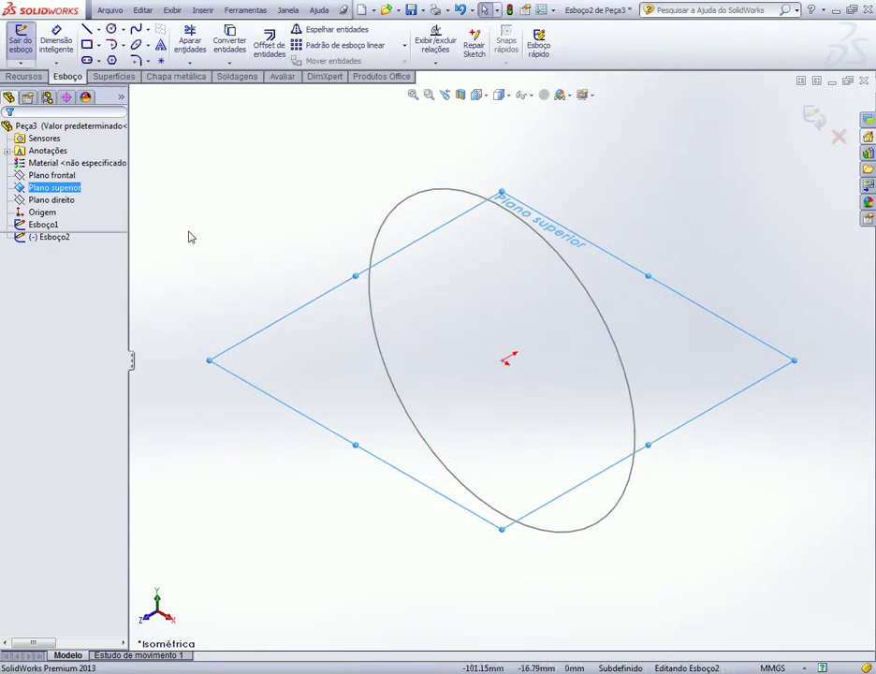
pyautogui.click(122, 49)
pyautogui.click(149, 72)
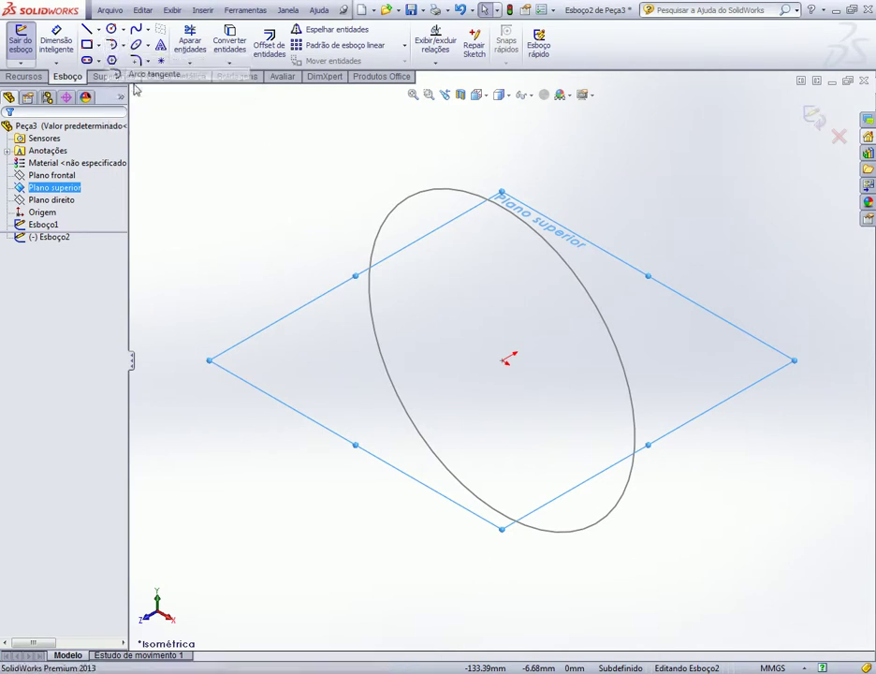
pyautogui.hotkey('ctrl', '5')
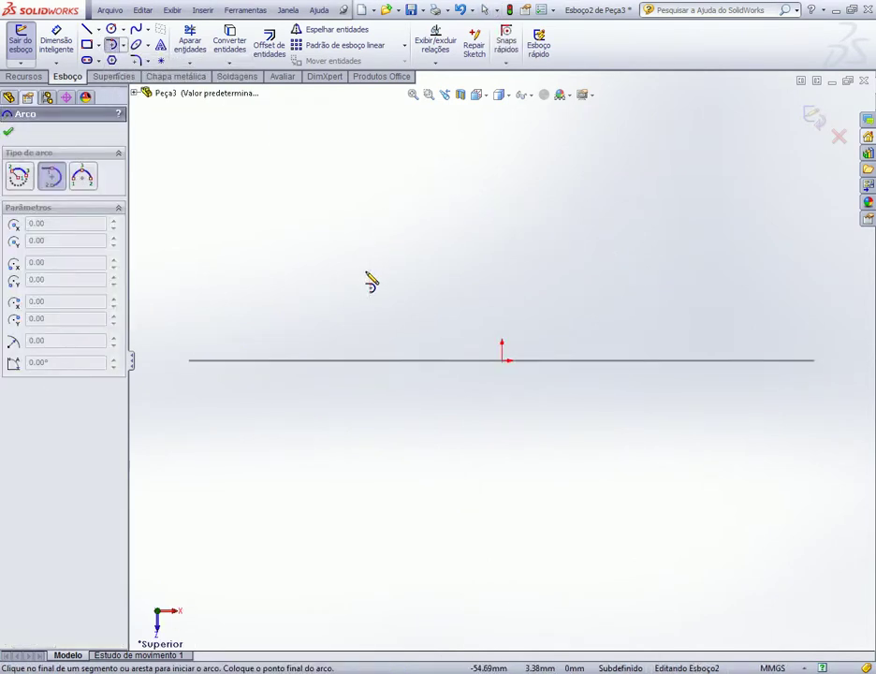
pyautogui.click(189, 361)
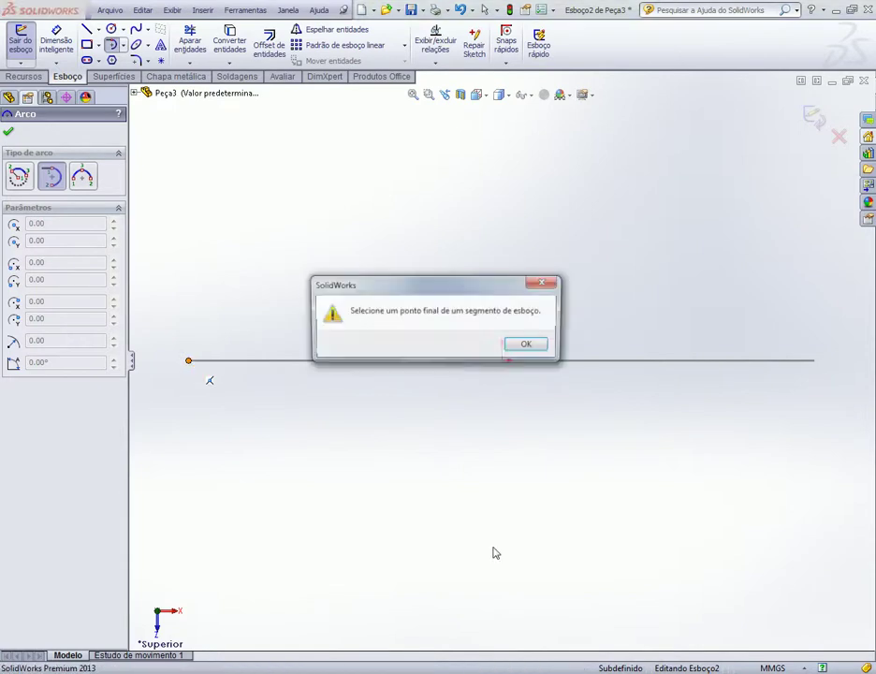
pyautogui.click(530, 346)
# - Draw a centerline across the circle, with the origin as its midpoint
pyautogui.click(94, 29)
pyautogui.press('Escape')
pyautogui.click(189, 360)
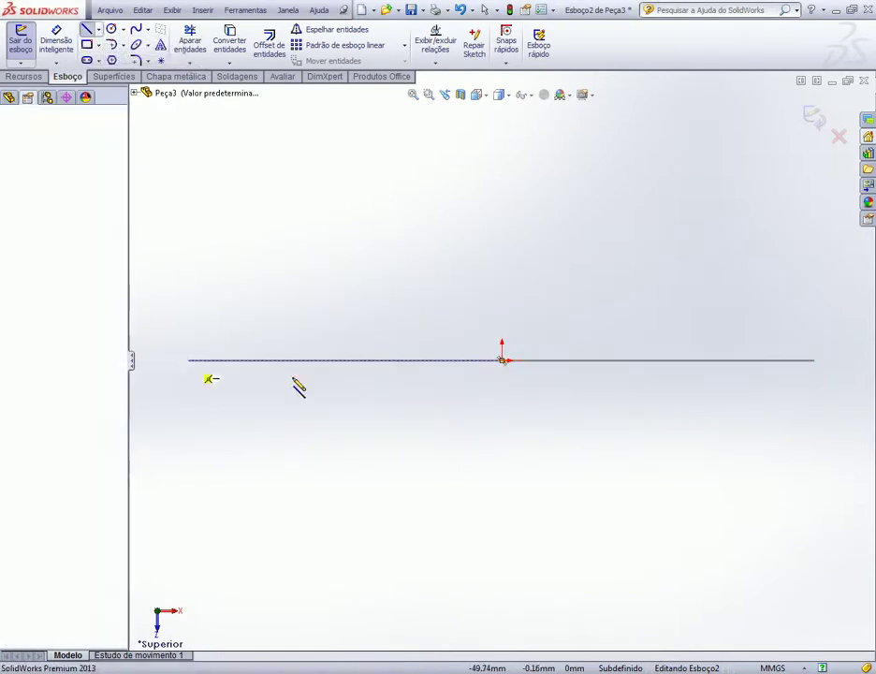
pyautogui.click(823, 361)
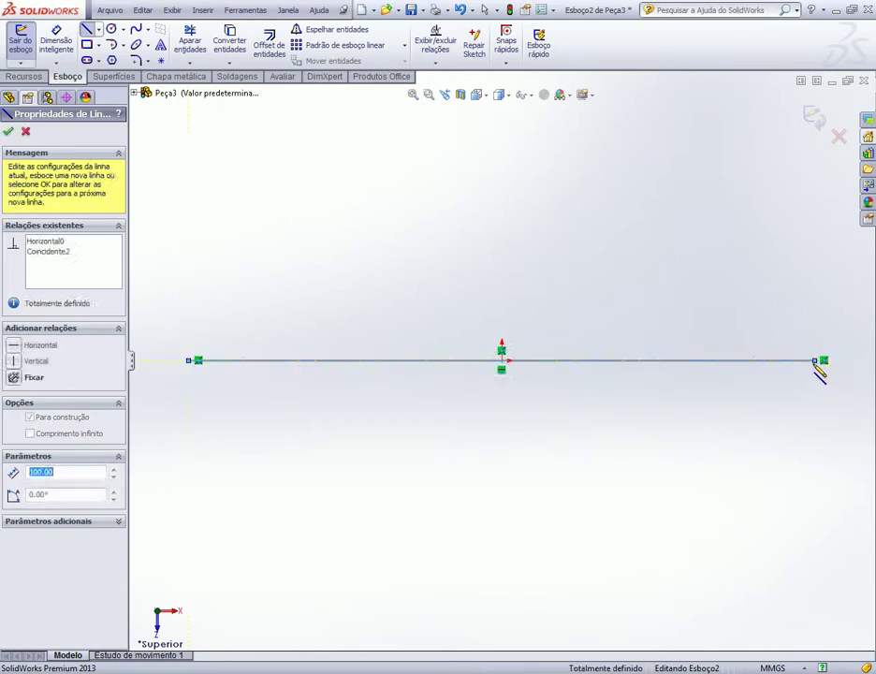
pyautogui.press('Escape')
pyautogui.click(644, 368)
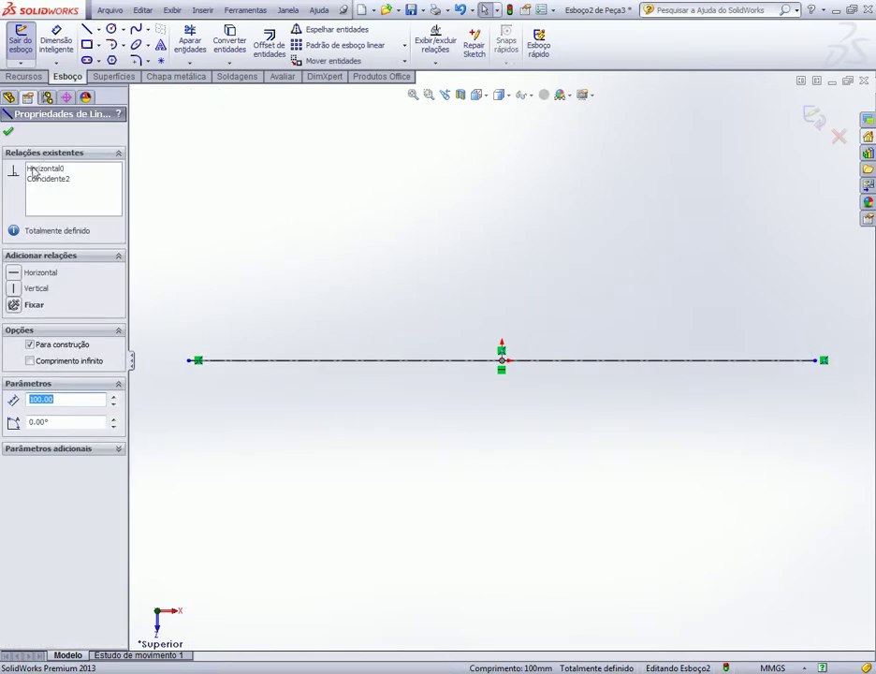
pyautogui.press('Escape')
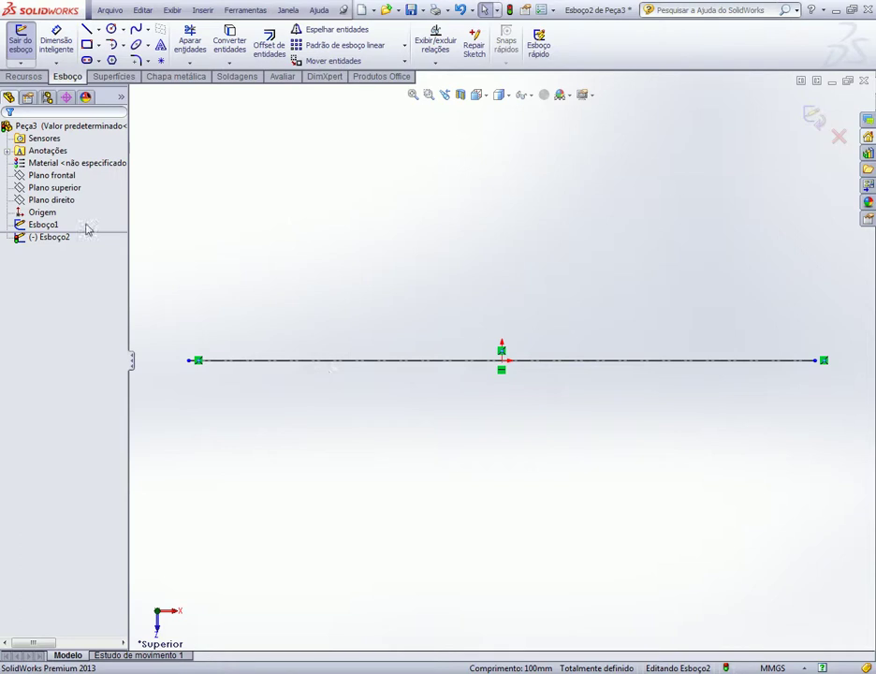
pyautogui.click(42, 212)
pyautogui.click(287, 366)
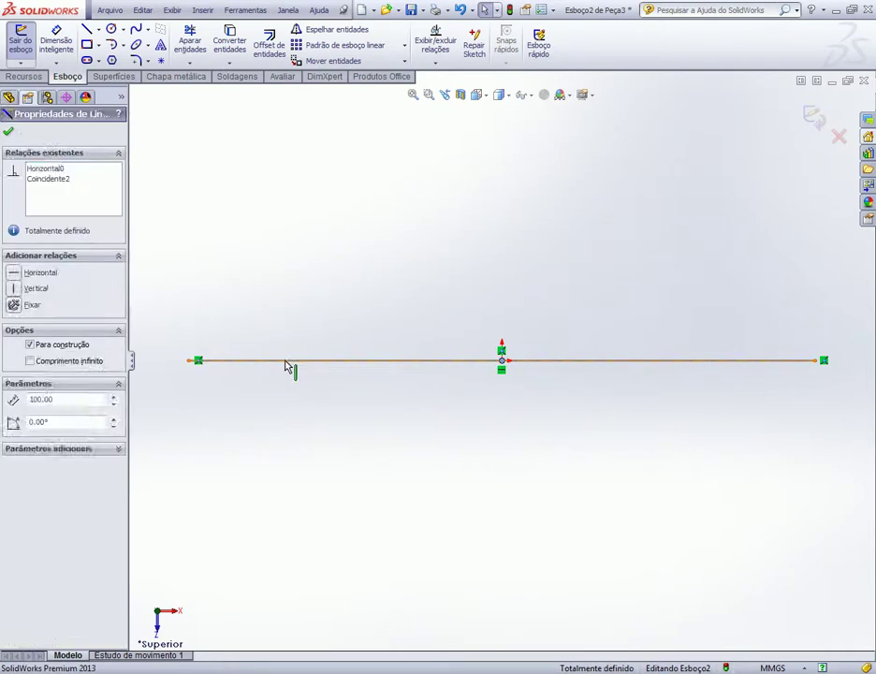
pyautogui.click(48, 352)
pyautogui.click(230, 299)
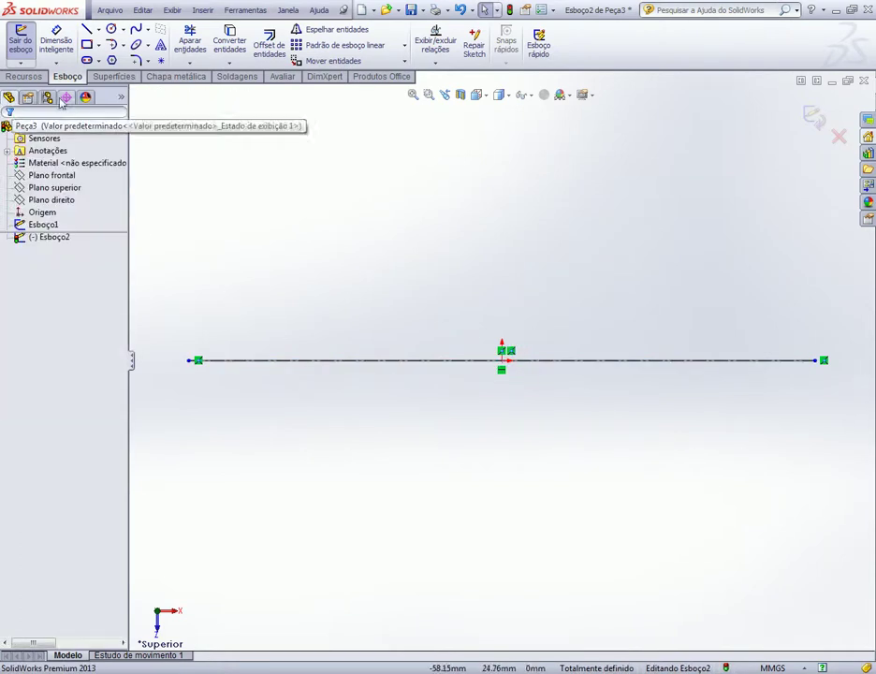
# - Dimension the centerline to 100 mm long
pyautogui.click(56, 42)
pyautogui.click(378, 374)
pyautogui.click(382, 400)
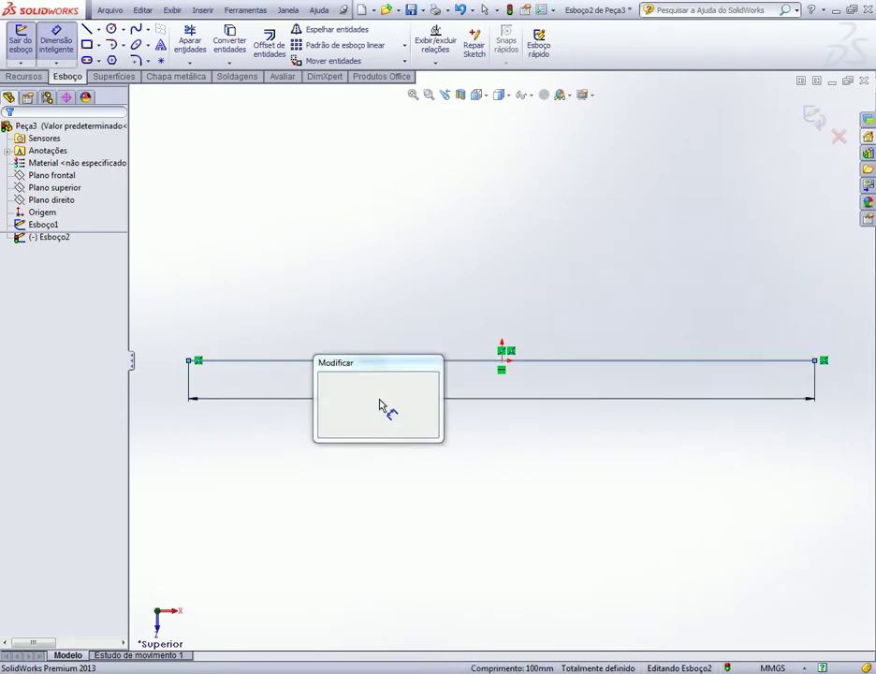
pyautogui.write('100')
pyautogui.press('Return')
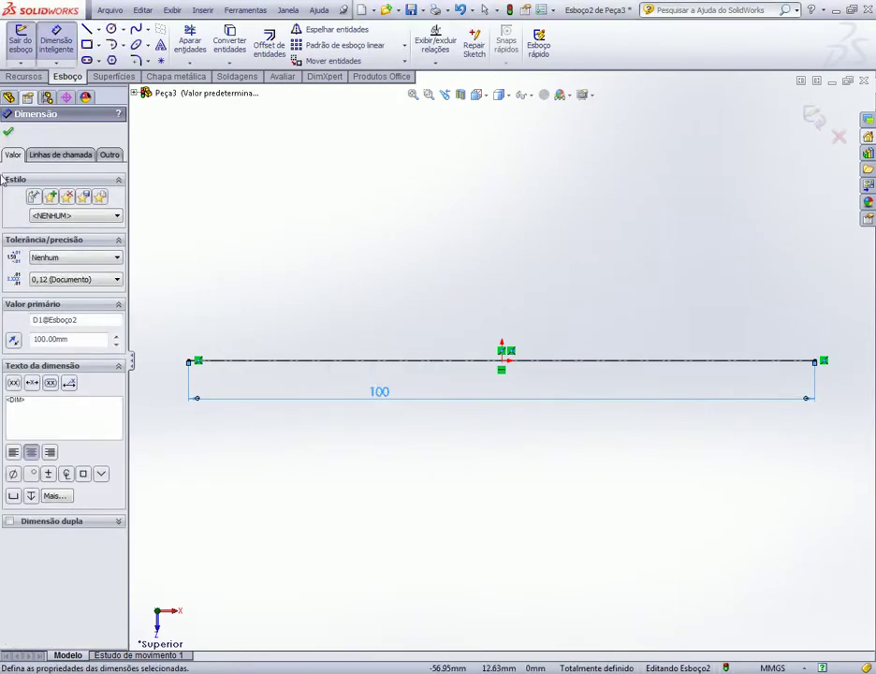
pyautogui.click(8, 133)
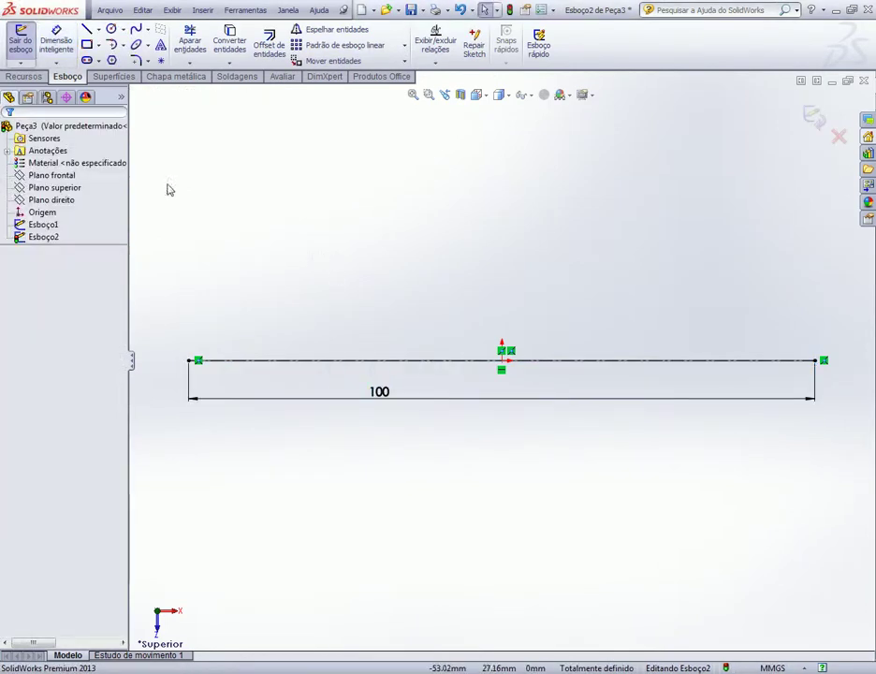
# - Draw a centre-point semicircular arc from the midpoint spanning both line ends, then view isometric
pyautogui.click(124, 50)
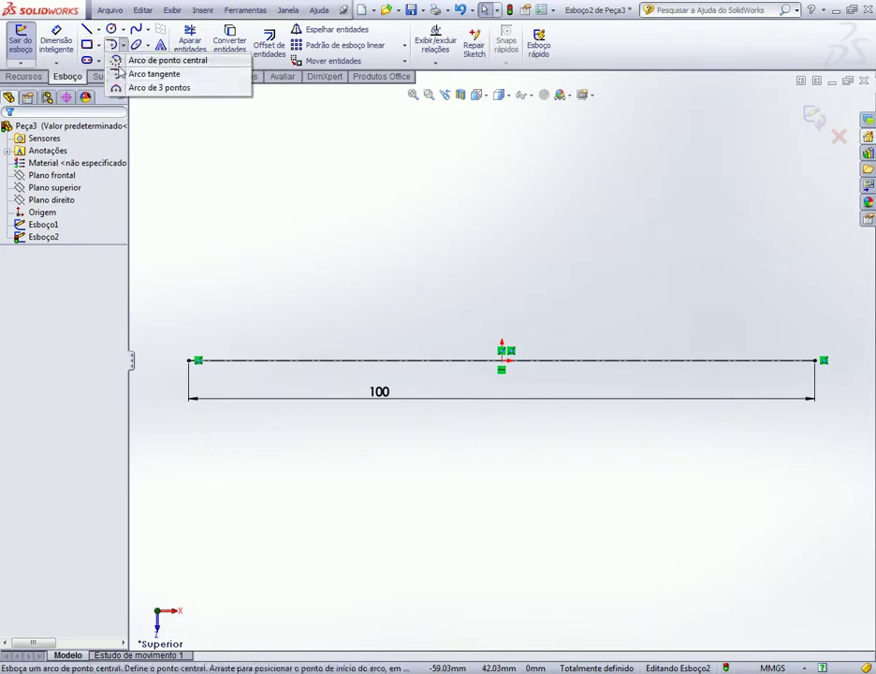
pyautogui.click(136, 59)
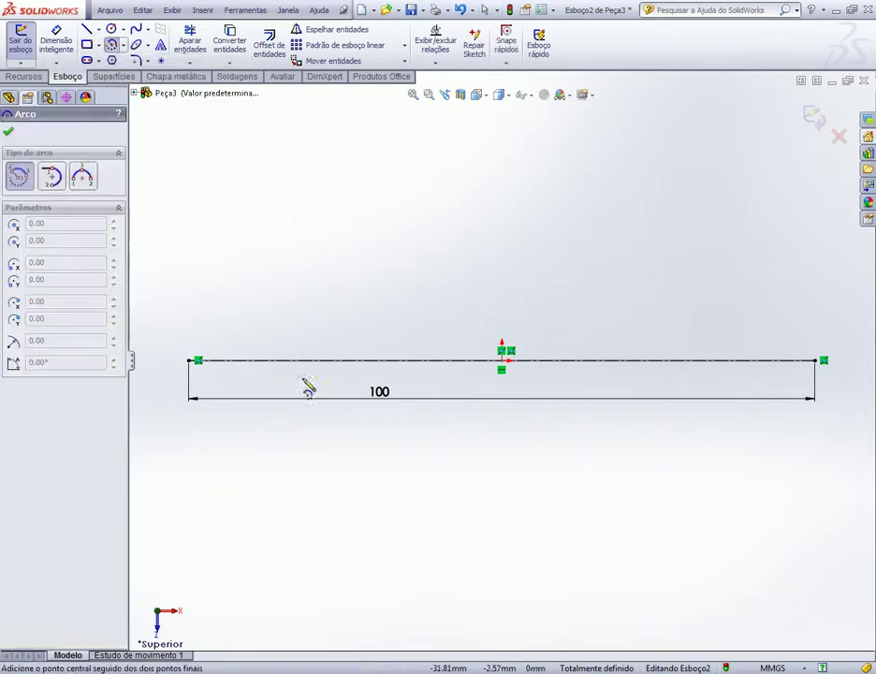
pyautogui.click(502, 360)
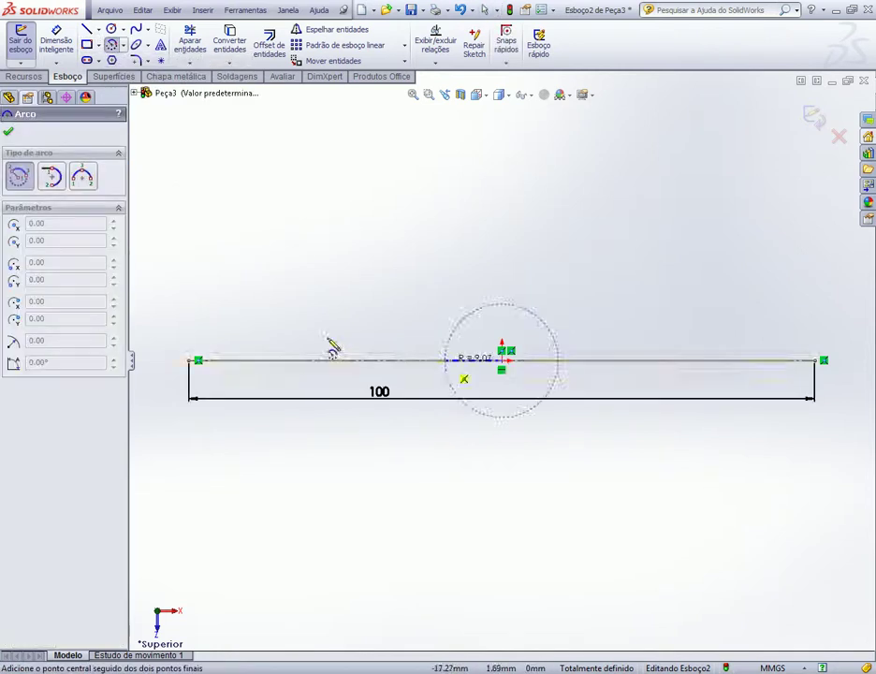
pyautogui.click(190, 361)
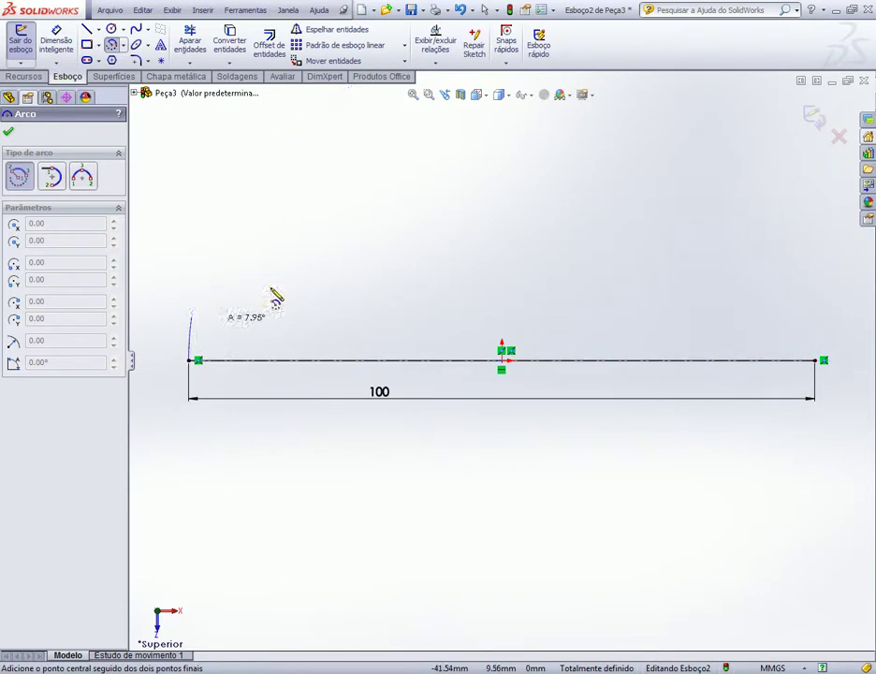
pyautogui.click(815, 361)
pyautogui.press('Escape')
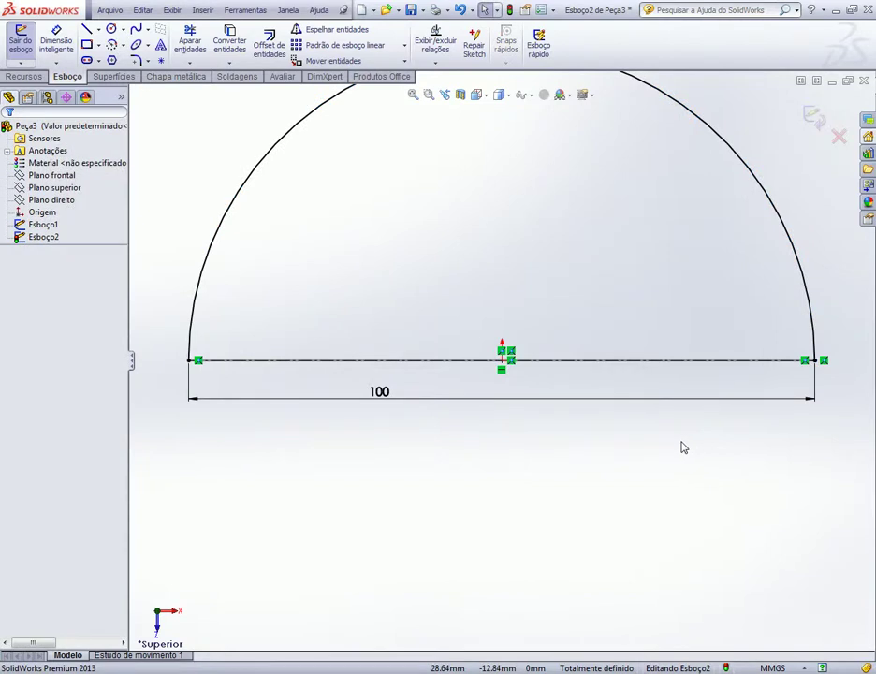
pyautogui.hotkey('ctrl', '7')
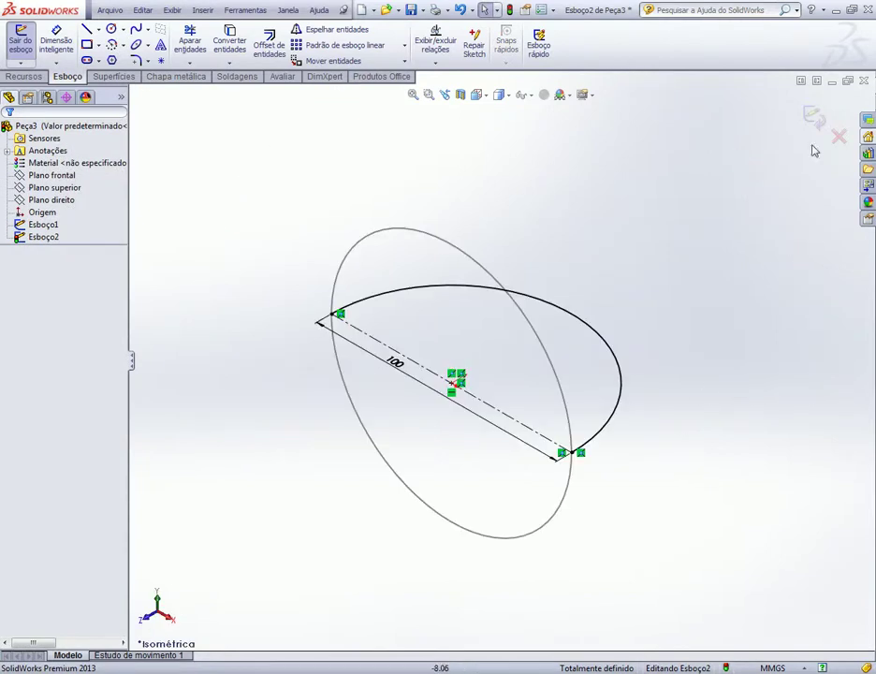
# - Exit the semicircle sketch and start a projected curve from Esboço1 and Esboço2
pyautogui.click(813, 114)
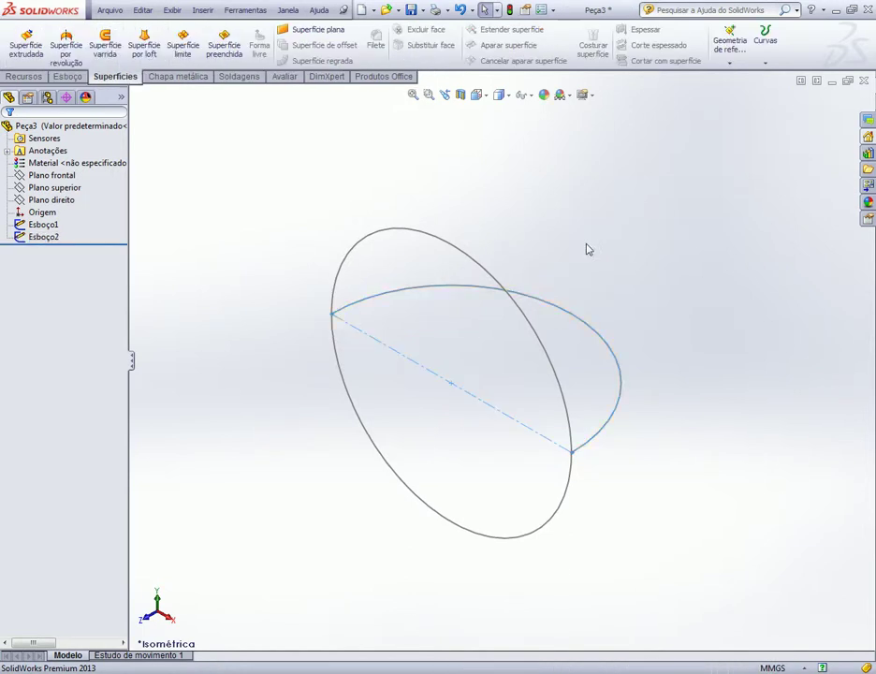
pyautogui.click(764, 63)
pyautogui.click(671, 80)
pyautogui.click(373, 236)
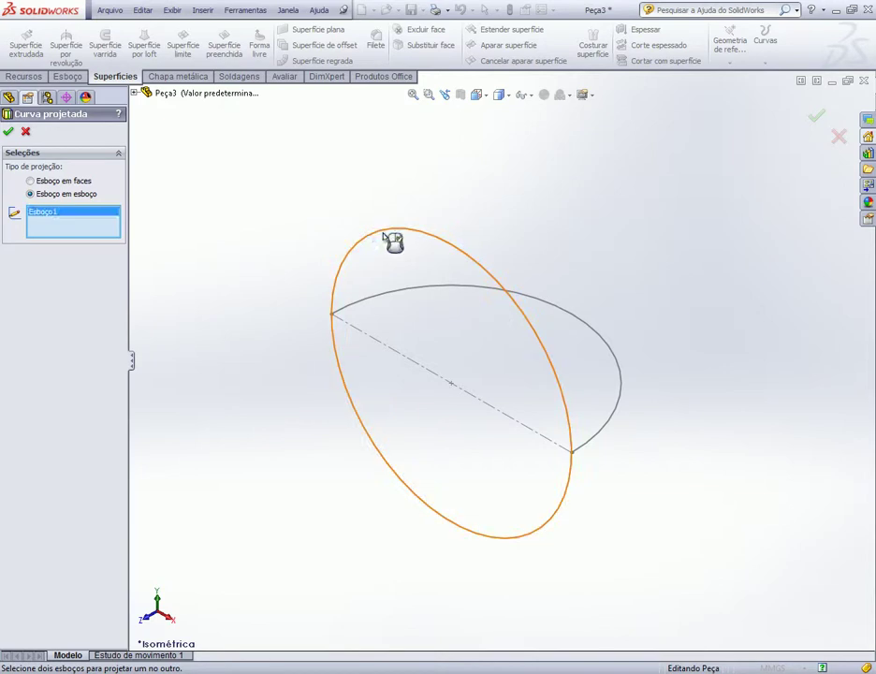
pyautogui.click(460, 292)
# - Inspect the projection preview from several angles, then cancel the projected curve
pyautogui.moveTo(630, 336)
pyautogui.mouseDown(button='middle')
pyautogui.moveTo(556, 296)
pyautogui.moveTo(580, 293)
pyautogui.moveTo(566, 293)
pyautogui.moveTo(562, 307)
pyautogui.moveTo(582, 310)
pyautogui.mouseUp(button='middle')
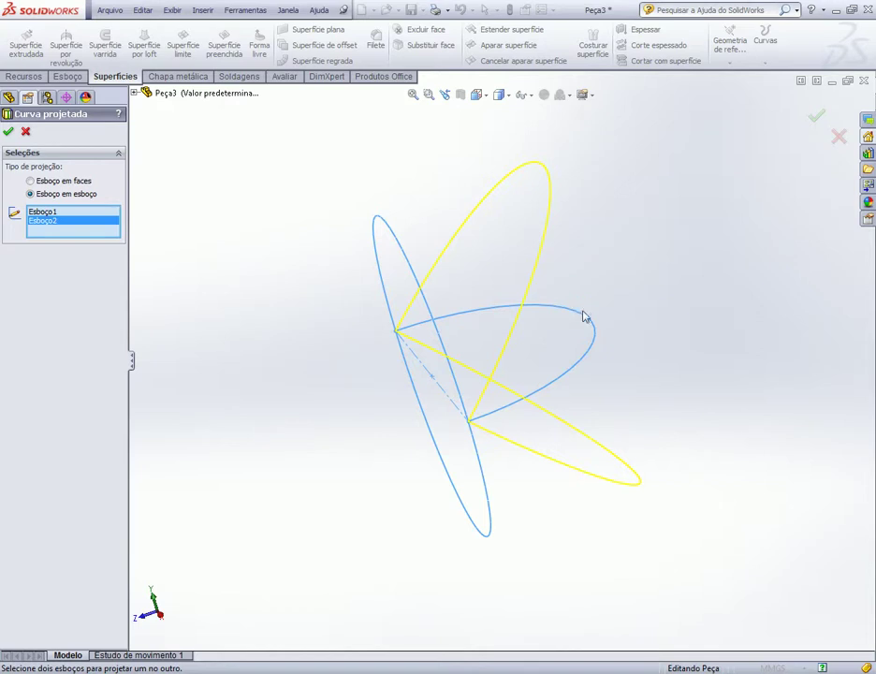
pyautogui.moveTo(583, 317)
pyautogui.mouseDown(button='middle')
pyautogui.moveTo(578, 309)
pyautogui.moveTo(540, 328)
pyautogui.moveTo(433, 302)
pyautogui.mouseUp(button='middle')
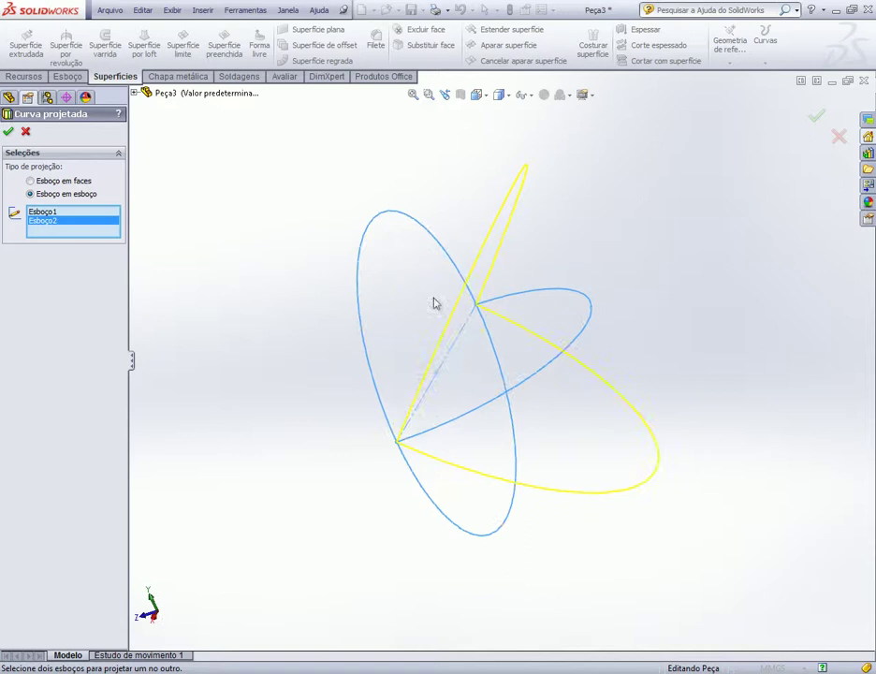
pyautogui.click(25, 131)
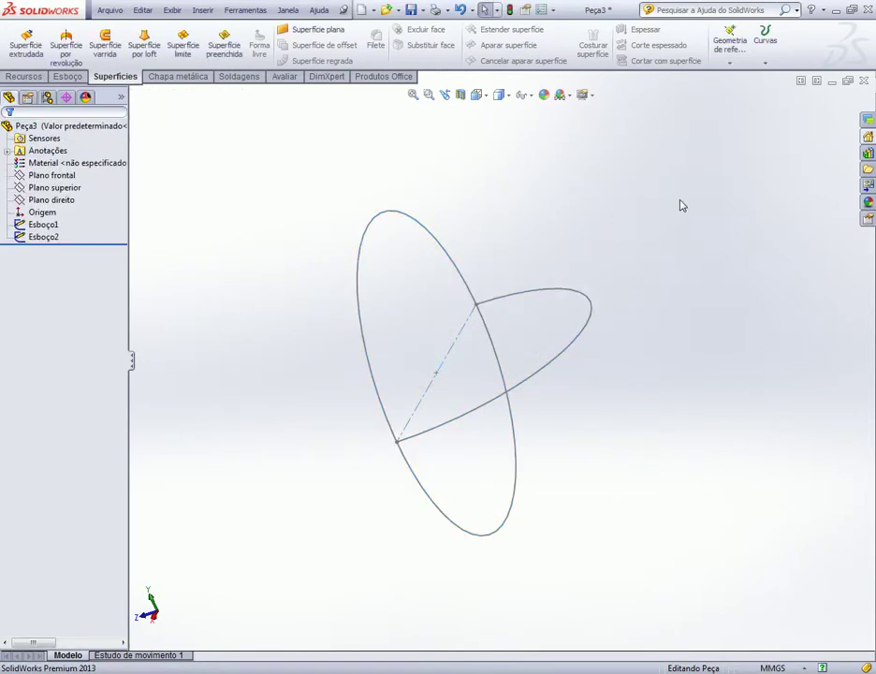
pyautogui.moveTo(591, 203); pyautogui.dragTo(605, 182, button='middle')
# - Create Plano1 offset 50 mm from Plano superior in the reversed direction
pyautogui.click(40, 200)
pyautogui.moveTo(126, 272)
pyautogui.mouseDown(button='middle')
pyautogui.moveTo(192, 226)
pyautogui.moveTo(80, 234)
pyautogui.mouseUp(button='middle')
pyautogui.click(49, 188)
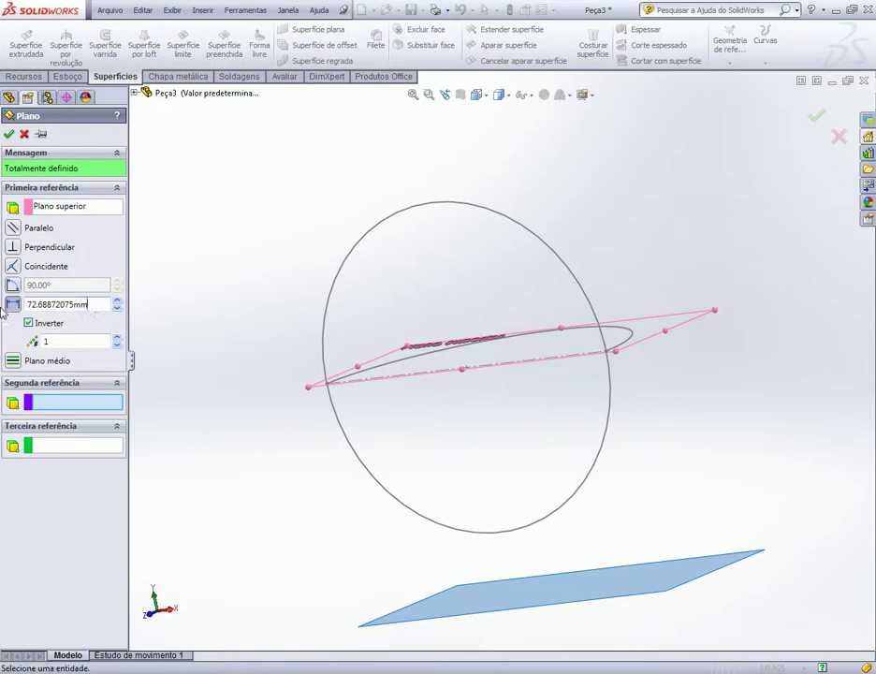
pyautogui.moveTo(91, 307); pyautogui.dragTo(3, 314)
pyautogui.write('50')
pyautogui.press('Return')
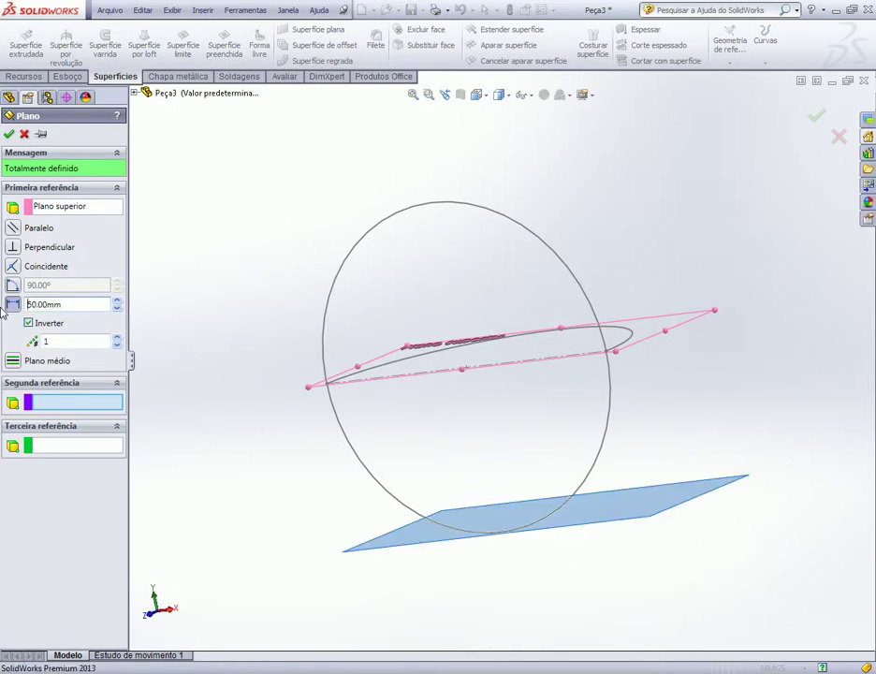
pyautogui.moveTo(253, 377)
pyautogui.mouseDown(button='middle')
pyautogui.moveTo(161, 376)
pyautogui.moveTo(159, 421)
pyautogui.mouseUp(button='middle')
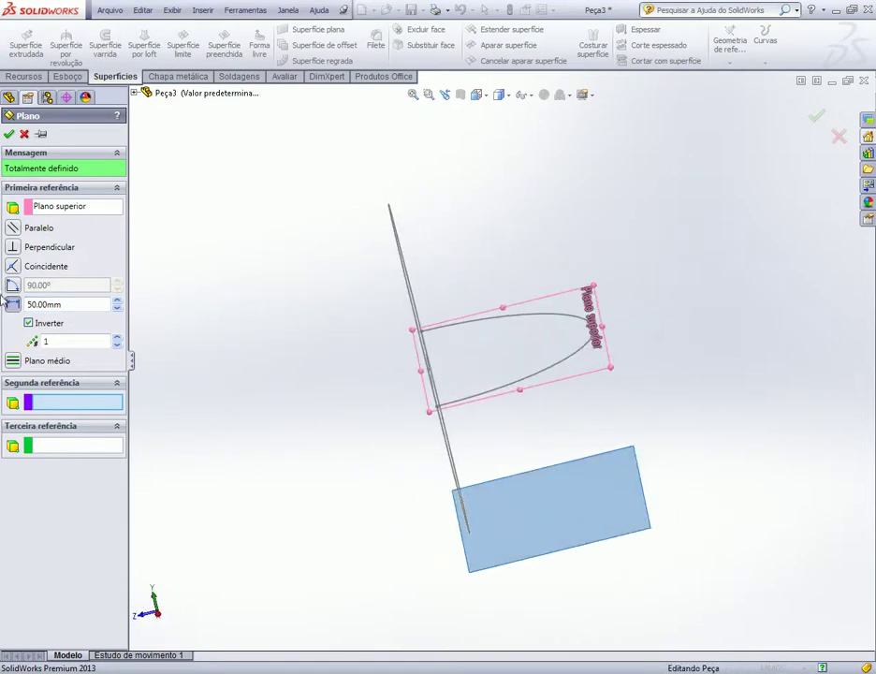
pyautogui.press('Return')
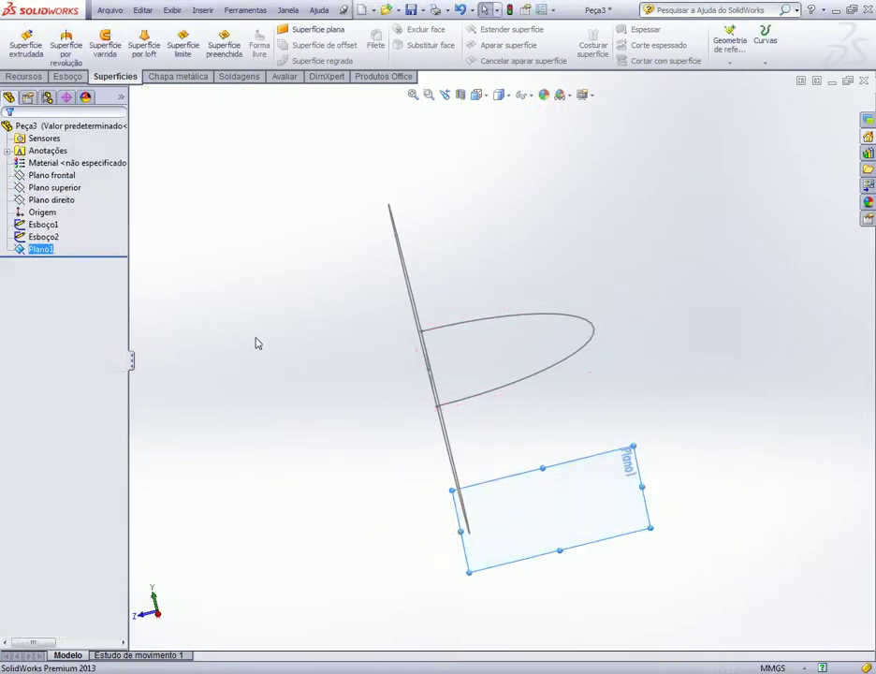
# - Sketch on Plano1 and convert Esboço2's semicircle into it as Esboço3
pyautogui.click(512, 501)
pyautogui.rightClick(512, 500)
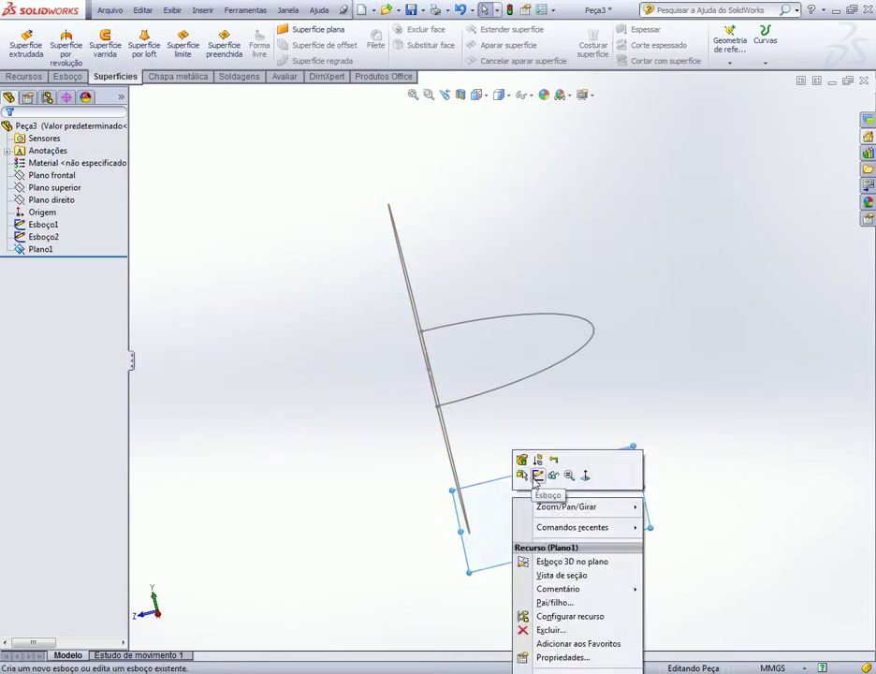
pyautogui.click(534, 475)
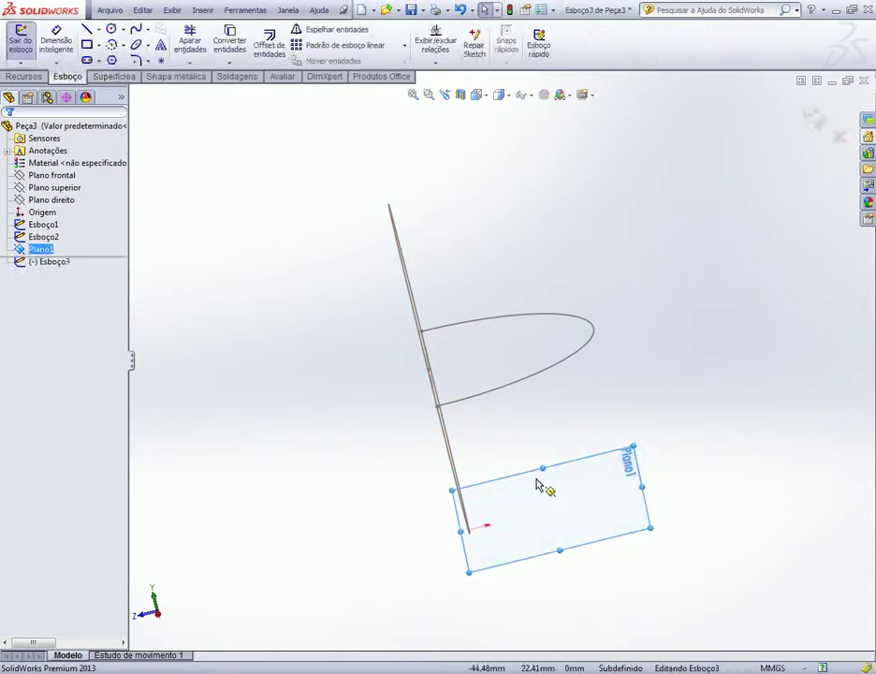
pyautogui.click(43, 237)
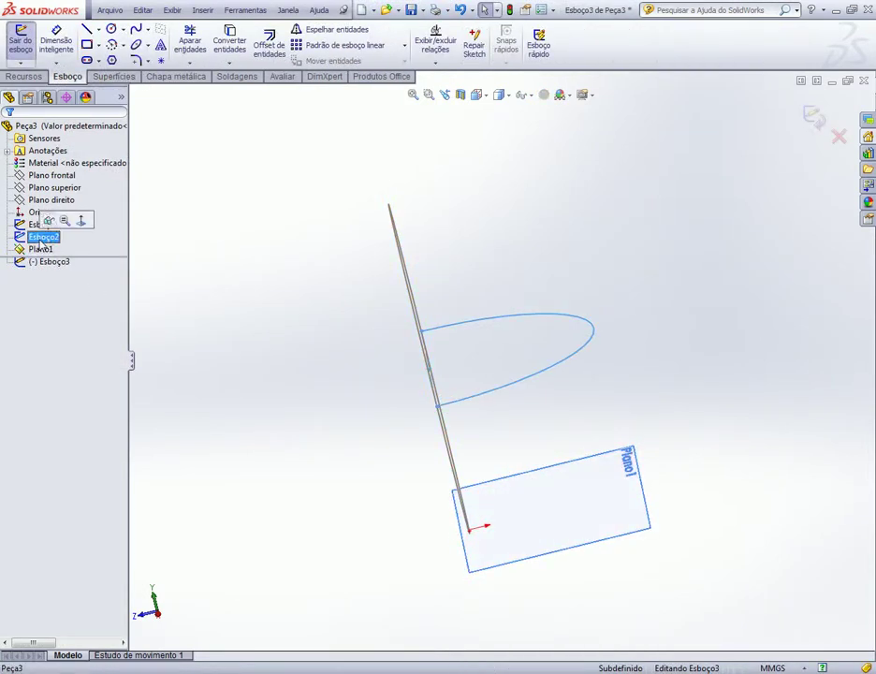
pyautogui.click(229, 37)
pyautogui.moveTo(318, 116)
pyautogui.mouseDown(button='middle')
pyautogui.moveTo(358, 253)
pyautogui.moveTo(682, 187)
pyautogui.mouseUp(button='middle')
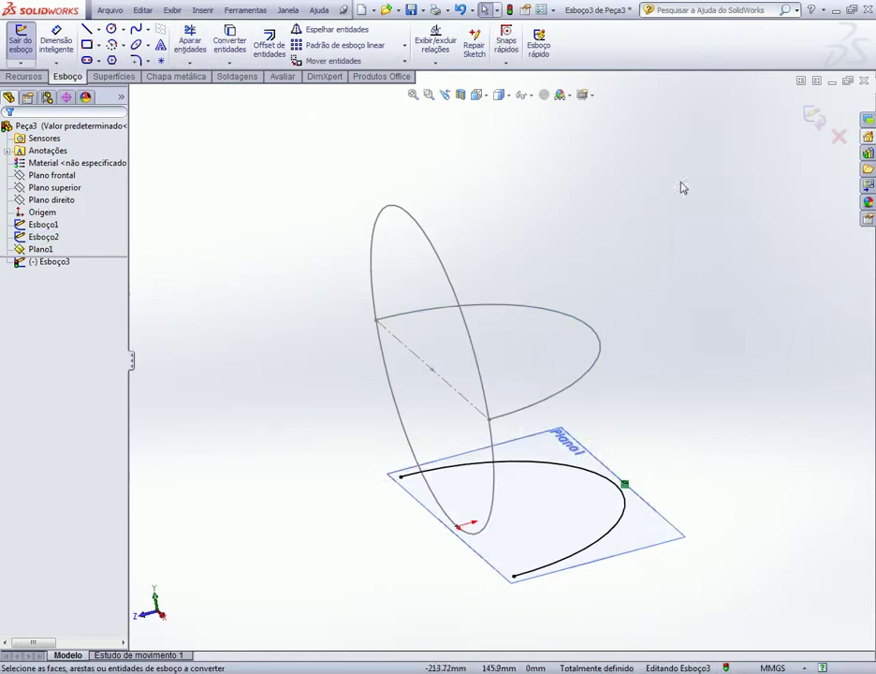
pyautogui.click(814, 116)
pyautogui.click(446, 208)
# - Set up a sketch-on-sketch projected curve from Esboço3 and Esboço1
pyautogui.click(766, 62)
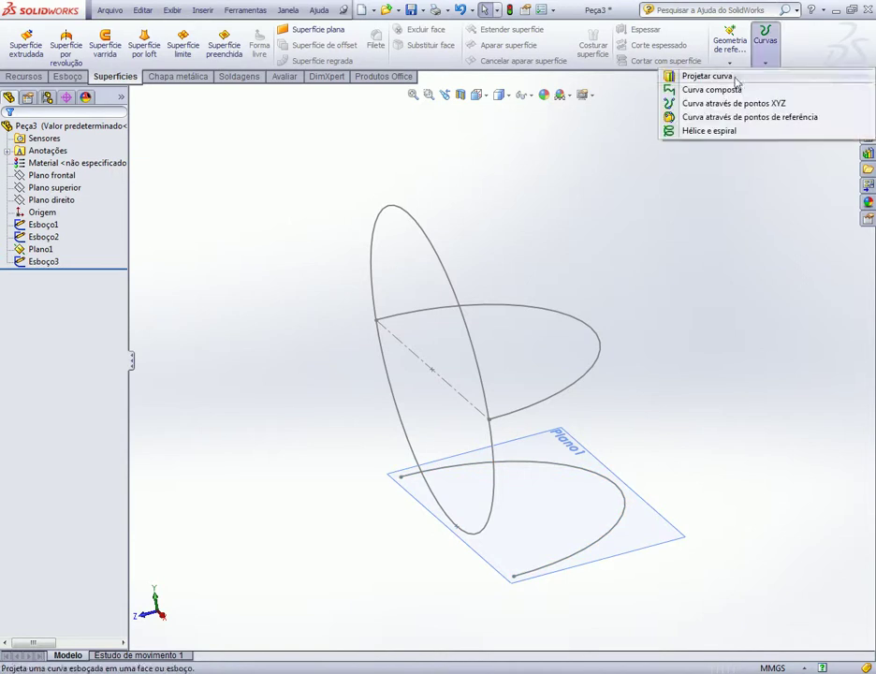
pyautogui.click(695, 75)
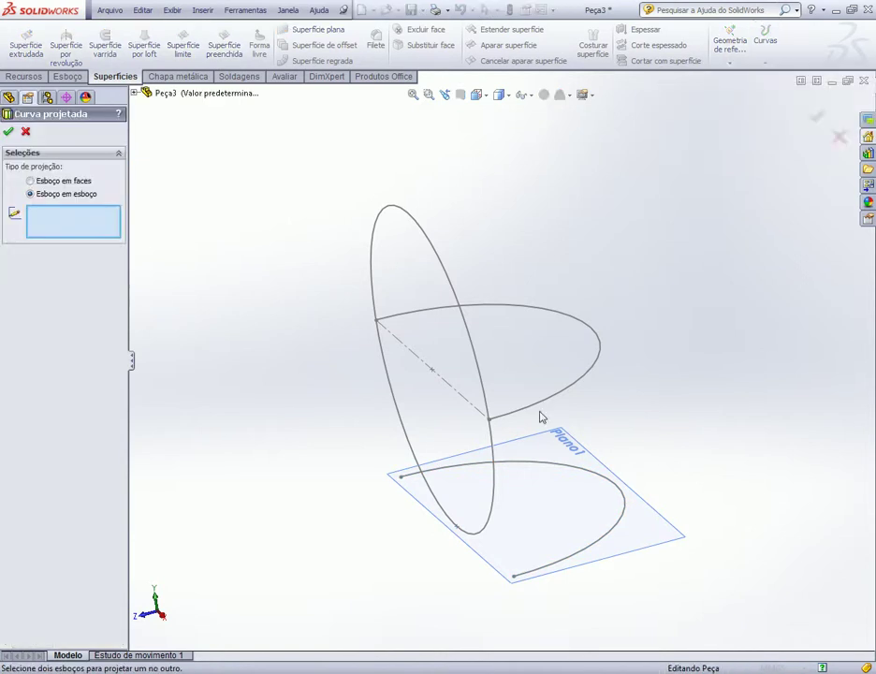
pyautogui.click(549, 465)
pyautogui.click(466, 317)
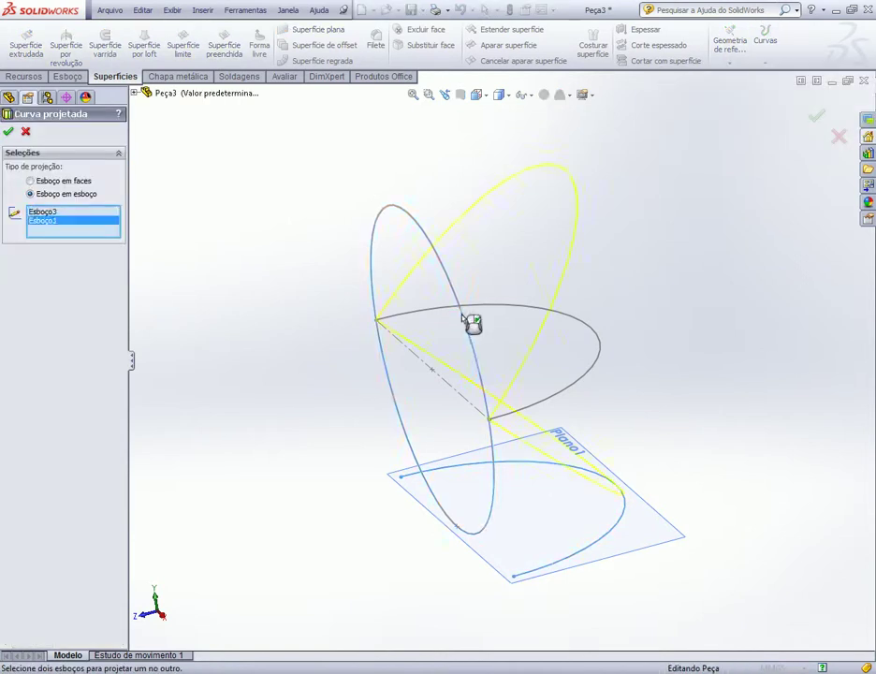
# - Check the preview, create Curva1, and confirm its 191.01 mm length
pyautogui.moveTo(475, 317); pyautogui.dragTo(475, 309, button='middle')
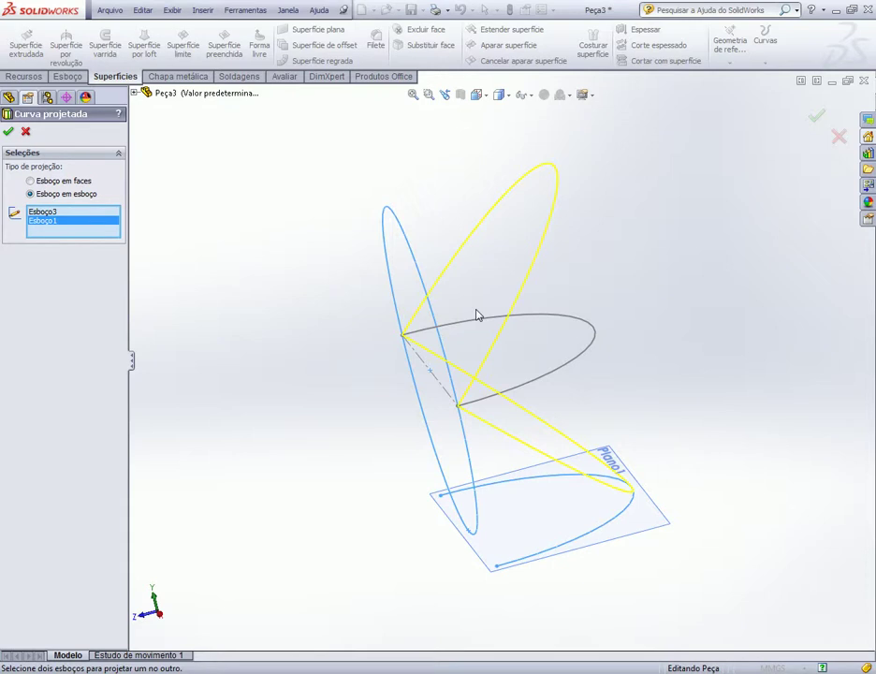
pyautogui.moveTo(473, 309); pyautogui.dragTo(473, 298, button='middle')
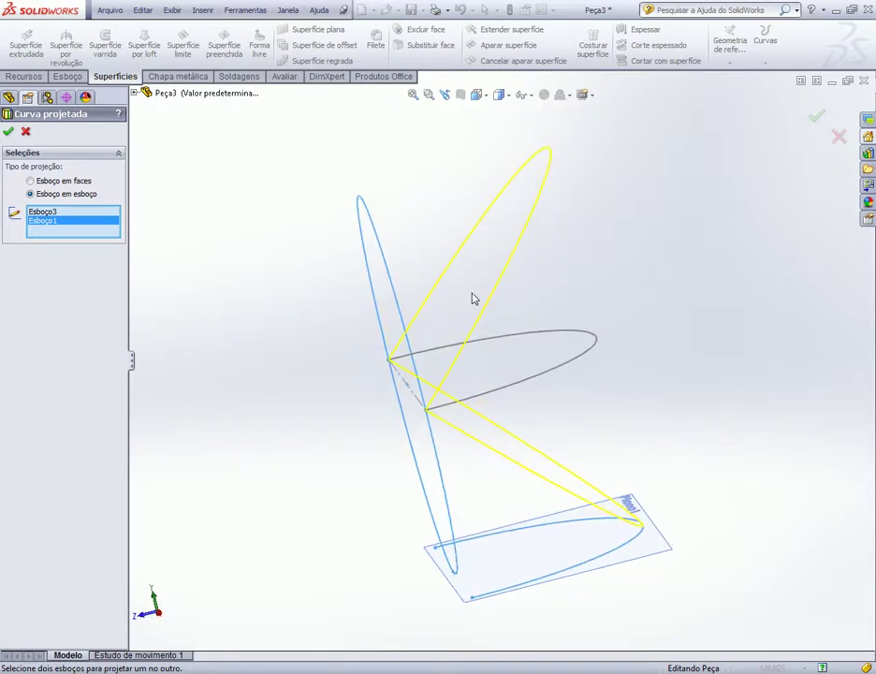
pyautogui.moveTo(473, 298); pyautogui.dragTo(462, 282, button='middle')
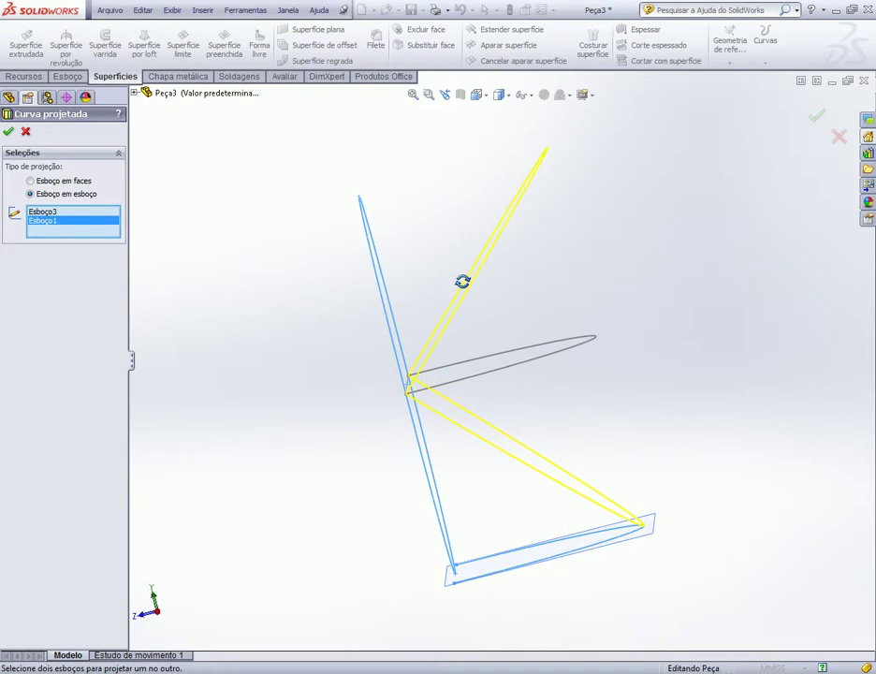
pyautogui.moveTo(462, 281)
pyautogui.mouseDown(button='middle')
pyautogui.moveTo(526, 304)
pyautogui.moveTo(587, 307)
pyautogui.moveTo(619, 324)
pyautogui.moveTo(456, 313)
pyautogui.moveTo(511, 317)
pyautogui.moveTo(497, 291)
pyautogui.moveTo(460, 300)
pyautogui.moveTo(527, 334)
pyautogui.mouseUp(button='middle')
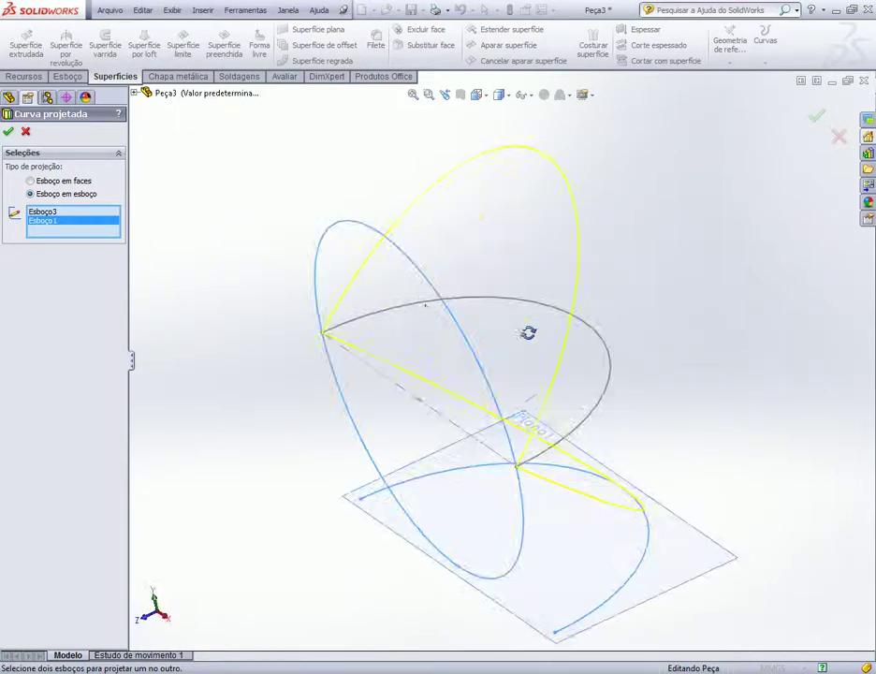
pyautogui.click(8, 134)
pyautogui.moveTo(640, 309)
pyautogui.mouseDown(button='middle')
pyautogui.moveTo(493, 242)
pyautogui.moveTo(533, 283)
pyautogui.moveTo(632, 237)
pyautogui.moveTo(594, 260)
pyautogui.mouseUp(button='middle')
pyautogui.click(515, 235)
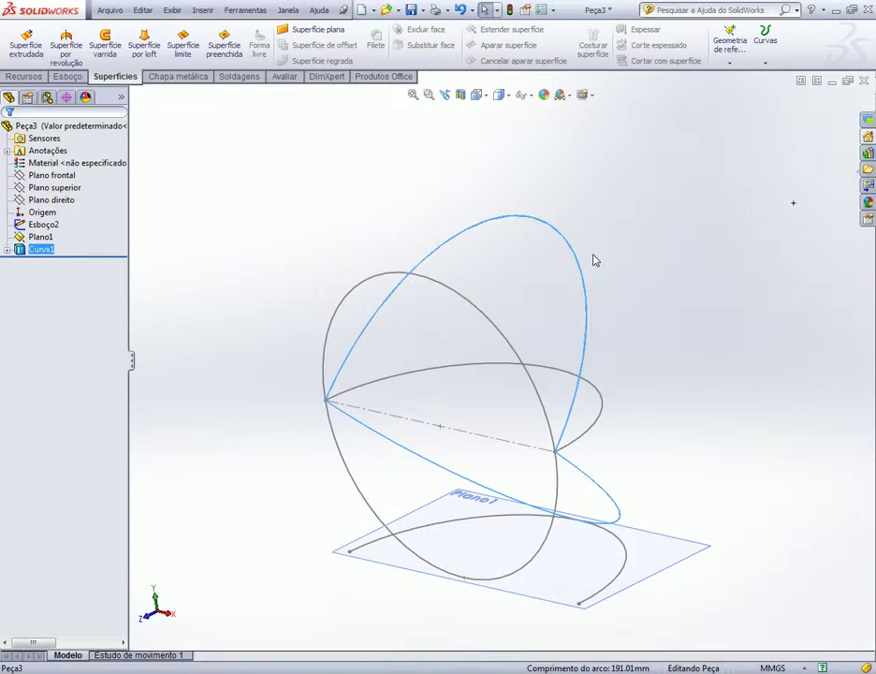